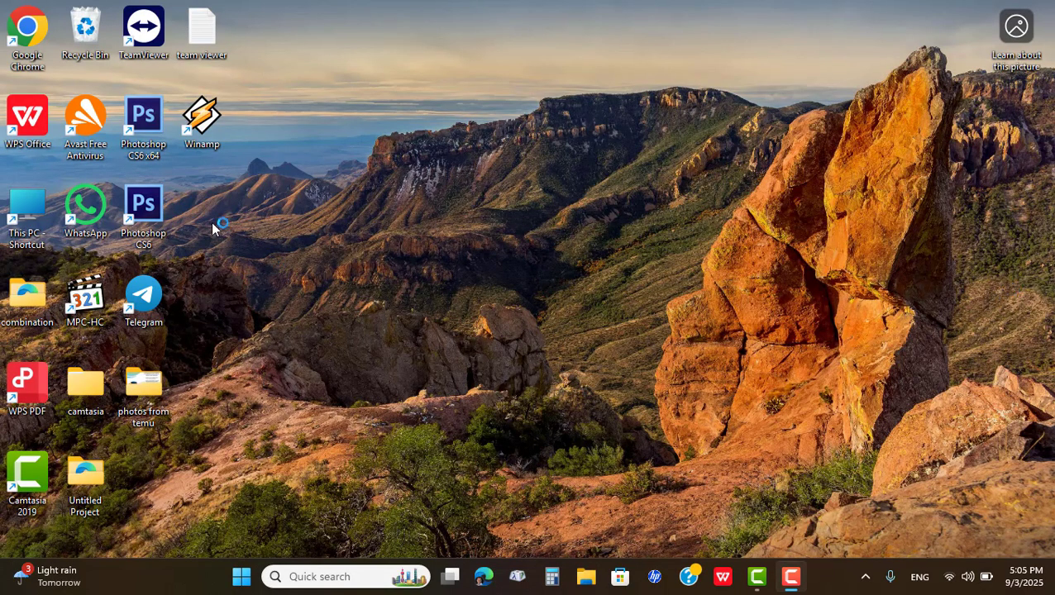
Step: Launch TeamViewer and start a remote control connection to the recent device 540 Building Tarrytown
{"action": "double_click", "coordinate": [139, 49]}
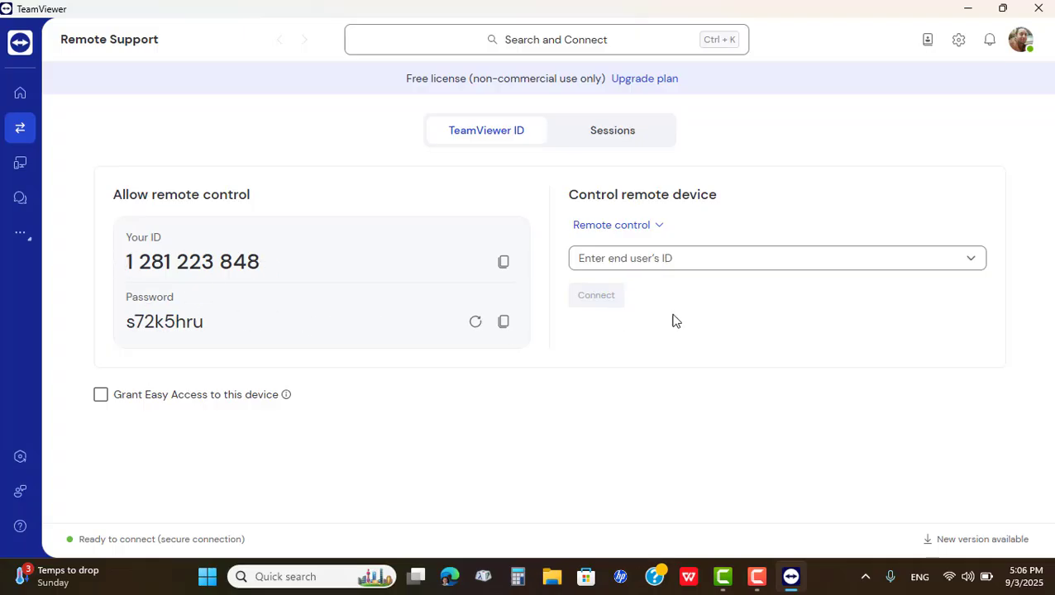
{"action": "left_click", "coordinate": [631, 257]}
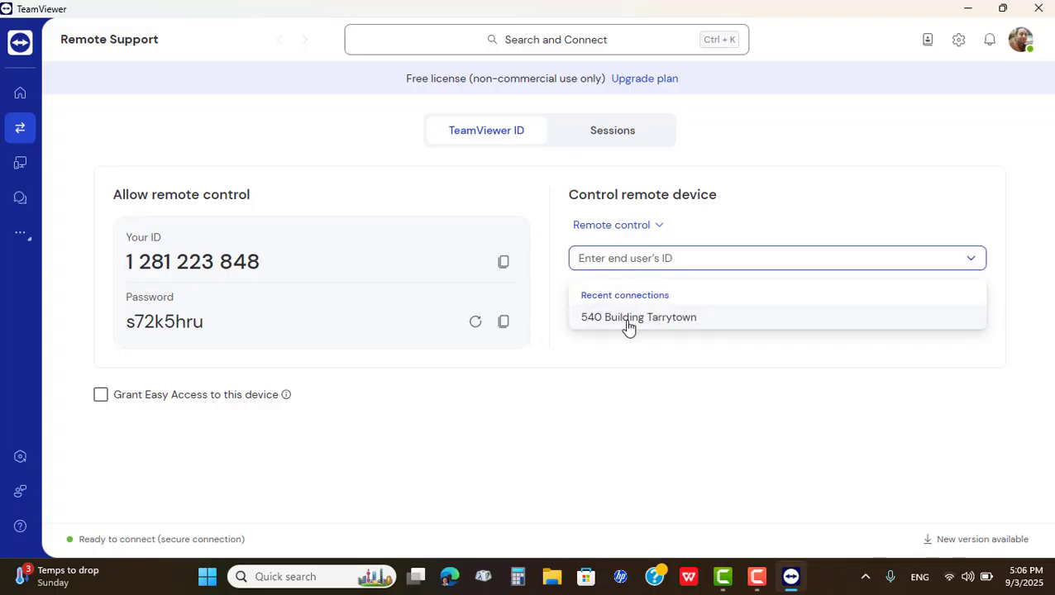
{"action": "left_click", "coordinate": [628, 323]}
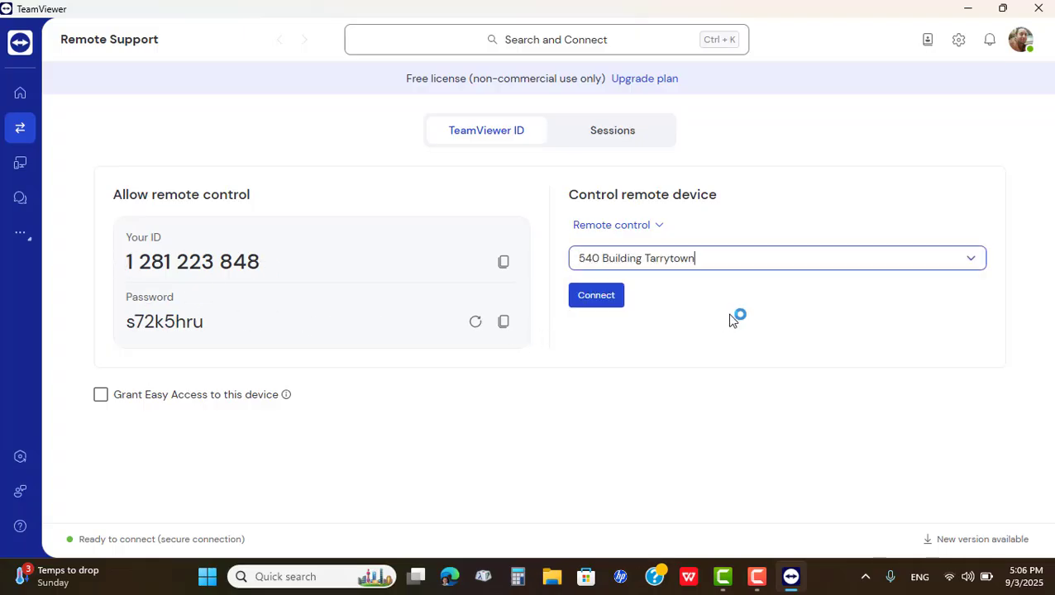
{"action": "left_click", "coordinate": [601, 300]}
Step: Enter the remote device's password in the TeamViewer authentication dialog, log on and show the remote desktop in full screen
{"action": "left_click", "coordinate": [968, 10]}
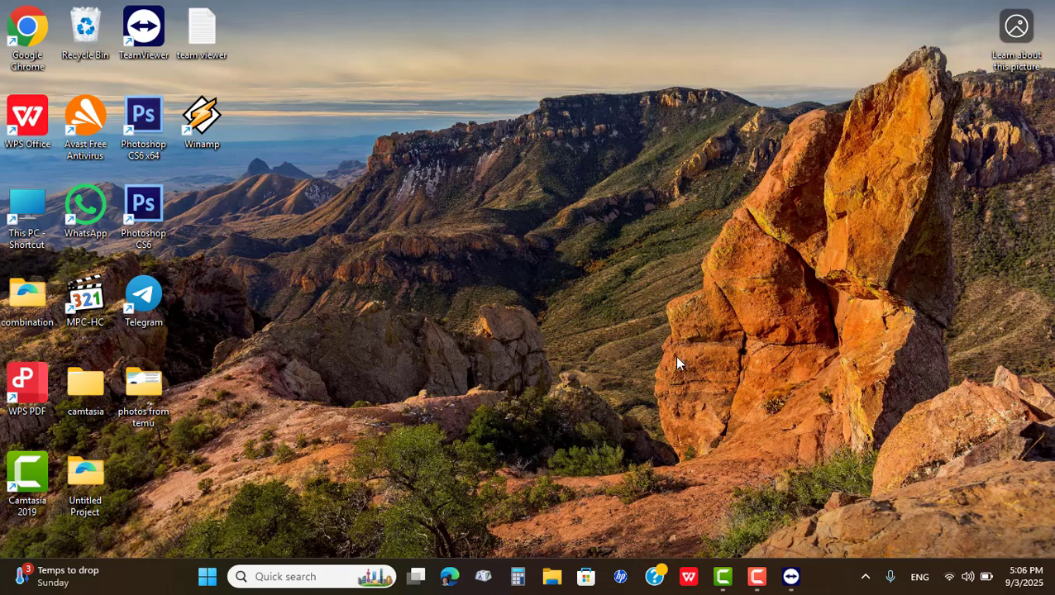
{"action": "left_click", "coordinate": [784, 582]}
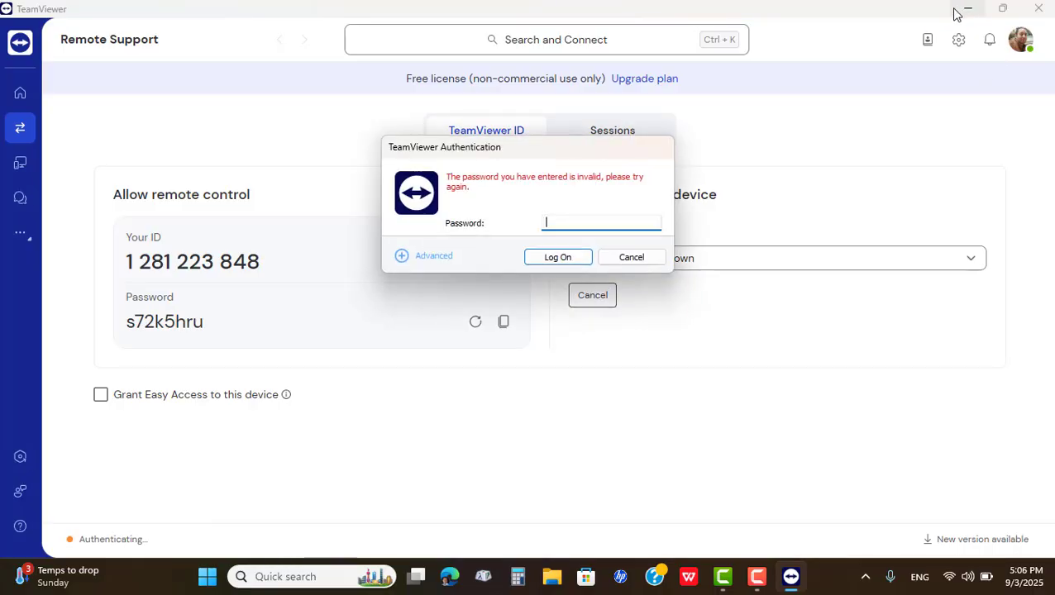
{"action": "key", "text": "ctrl+v"}
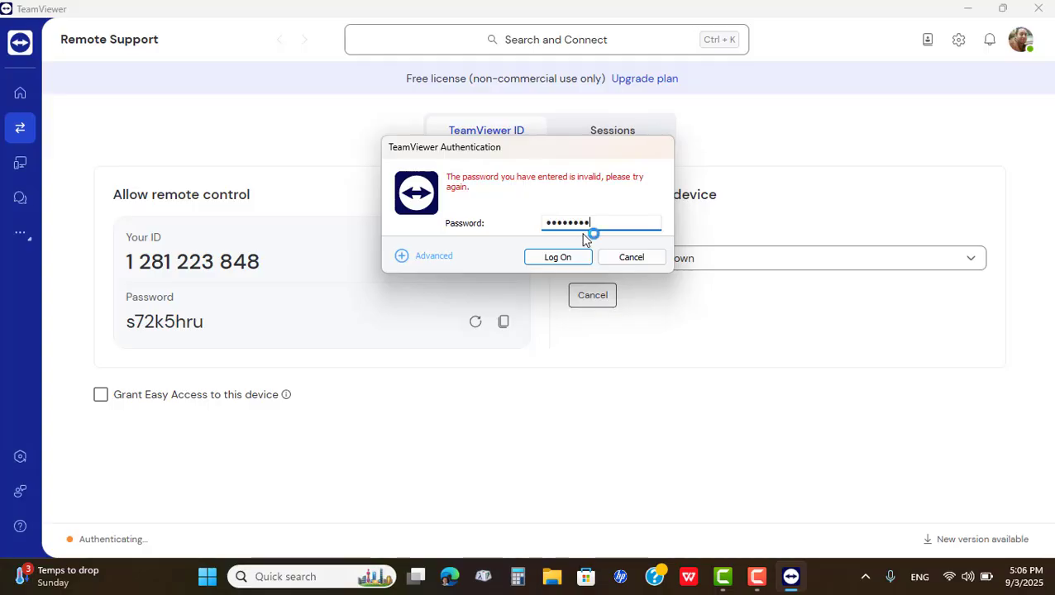
{"action": "left_click", "coordinate": [572, 255]}
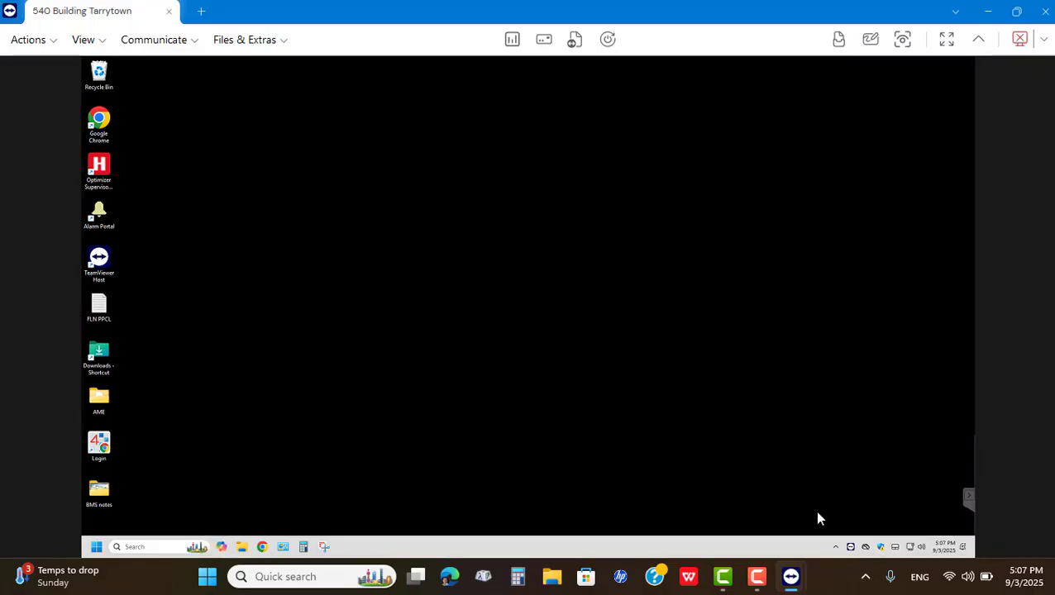
{"action": "left_click", "coordinate": [947, 39]}
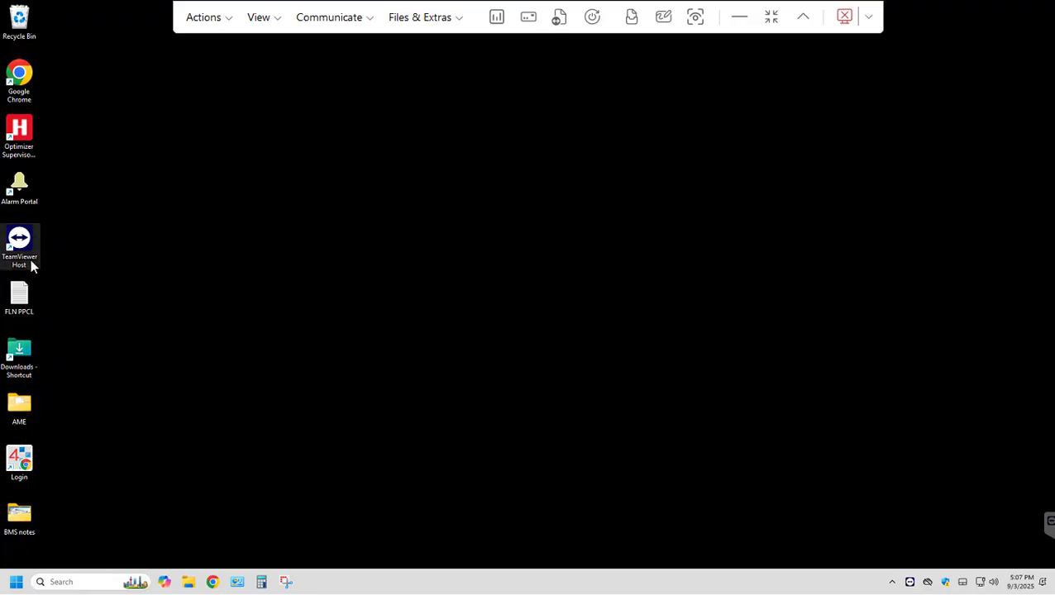
Step: Launch Optimizer Supervisor Workbench on the remote desktop
{"action": "double_click", "coordinate": [25, 138]}
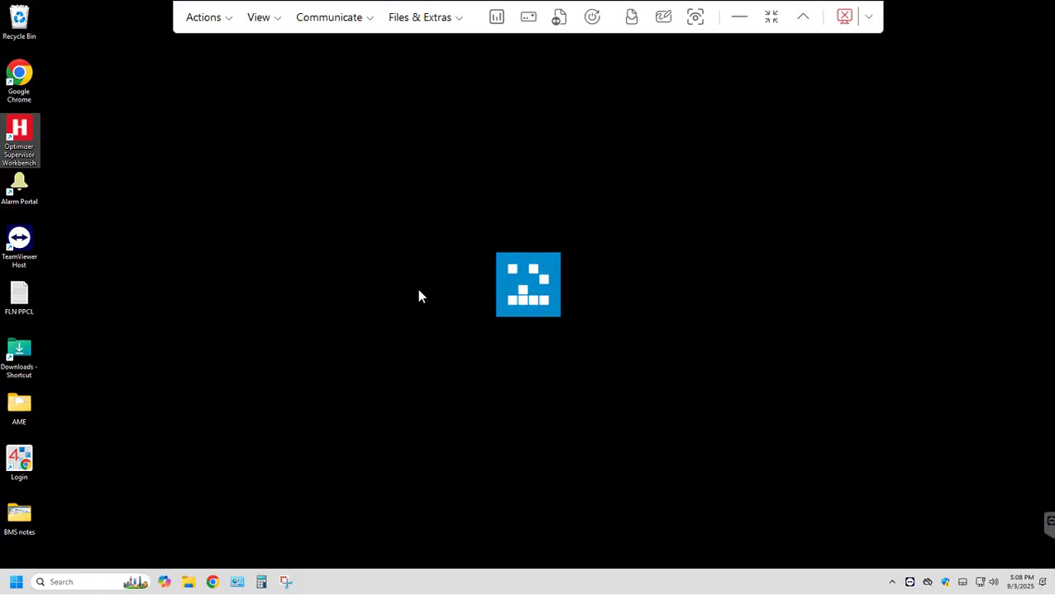
{"action": "left_click", "coordinate": [231, 20]}
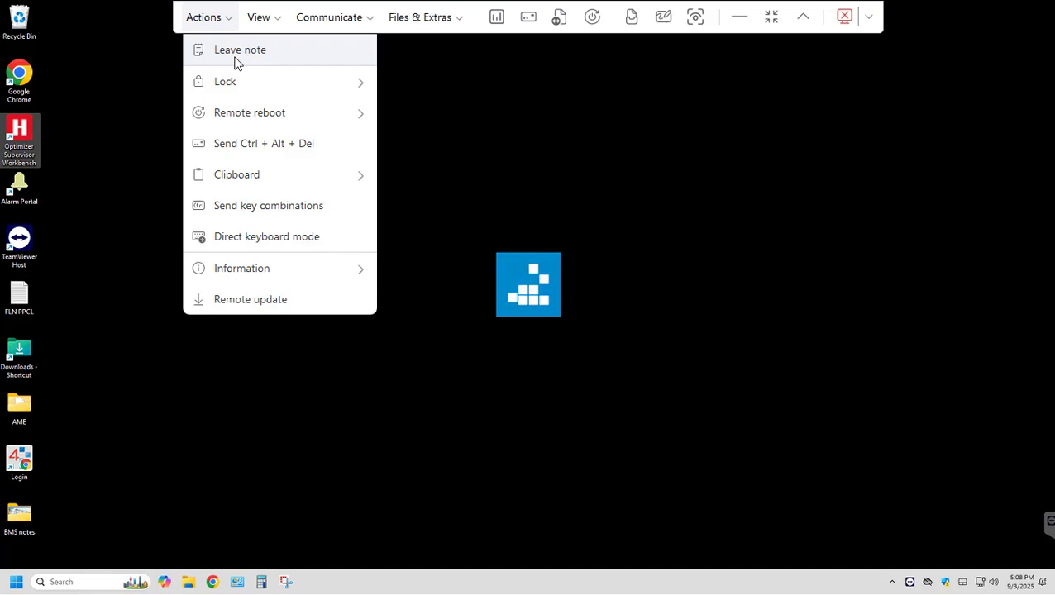
{"action": "left_click", "coordinate": [236, 60]}
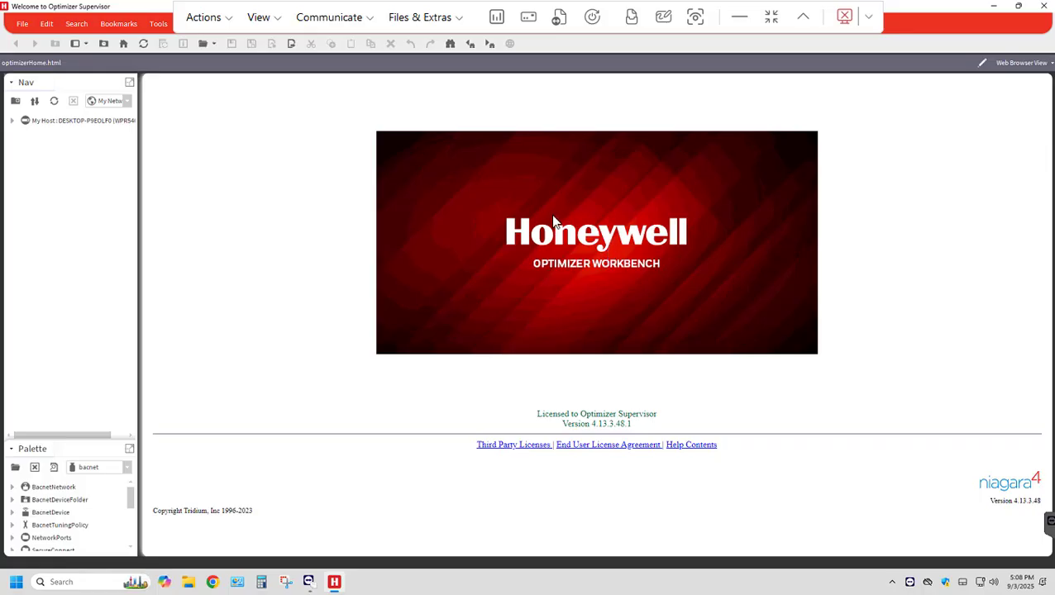
Step: Connect to the WPR540_Sup station under My Host with the remembered credentials and open its Home view
{"action": "double_click", "coordinate": [71, 122]}
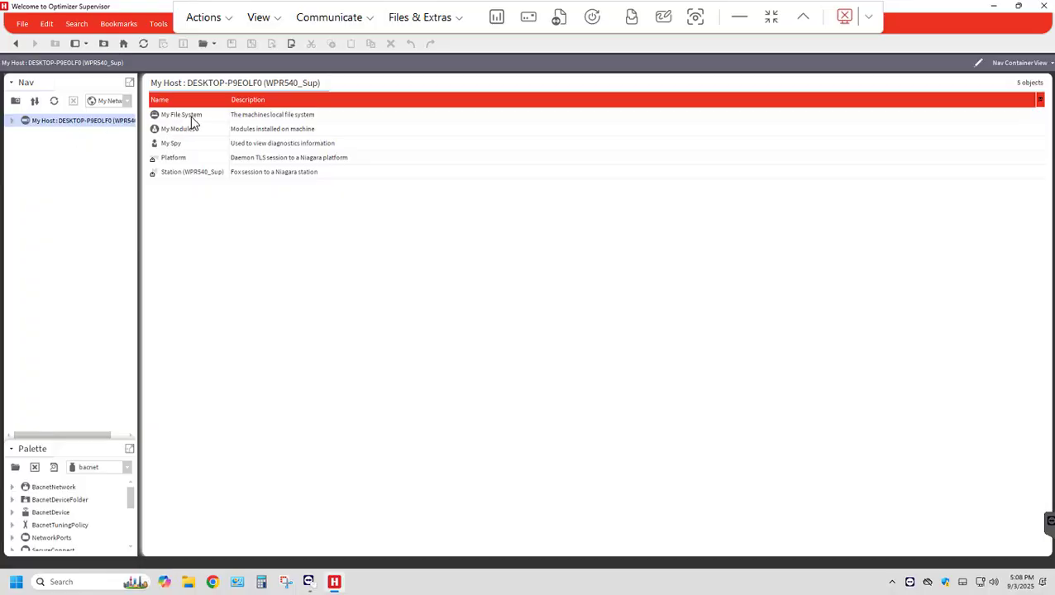
{"action": "double_click", "coordinate": [179, 172]}
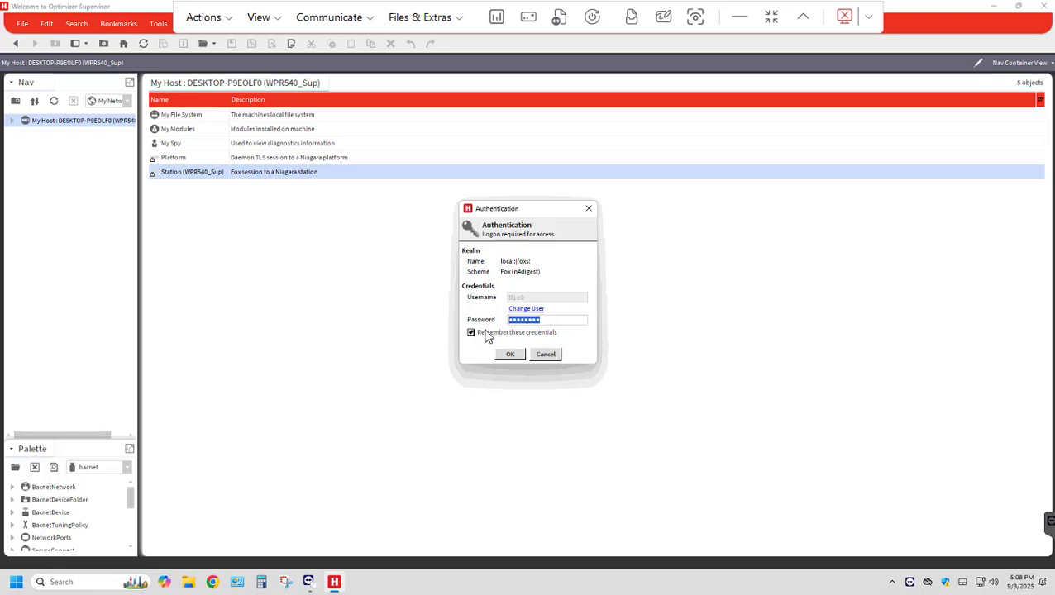
{"action": "left_click", "coordinate": [510, 354]}
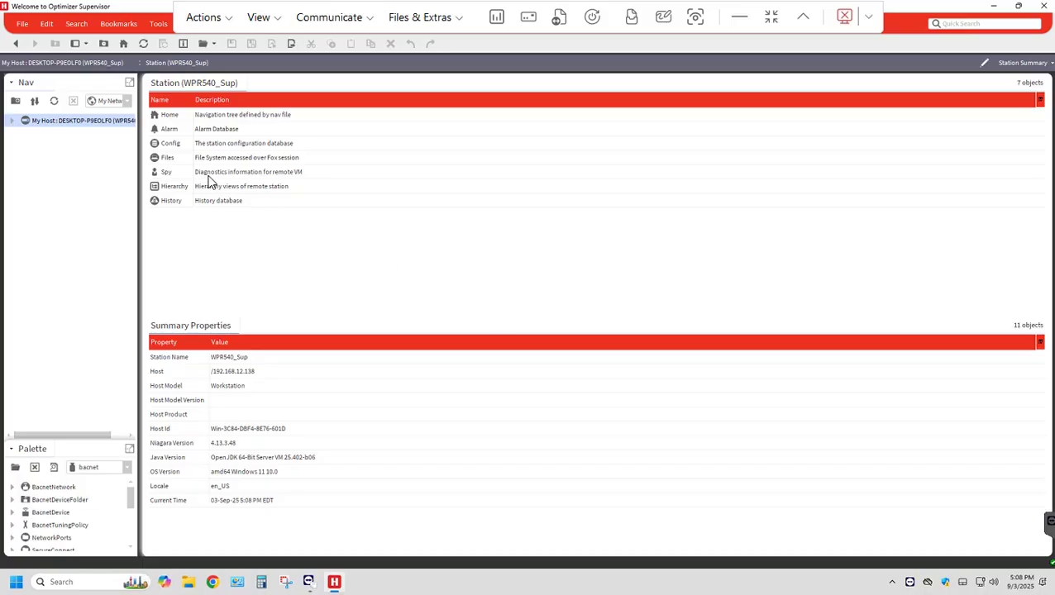
{"action": "double_click", "coordinate": [173, 115]}
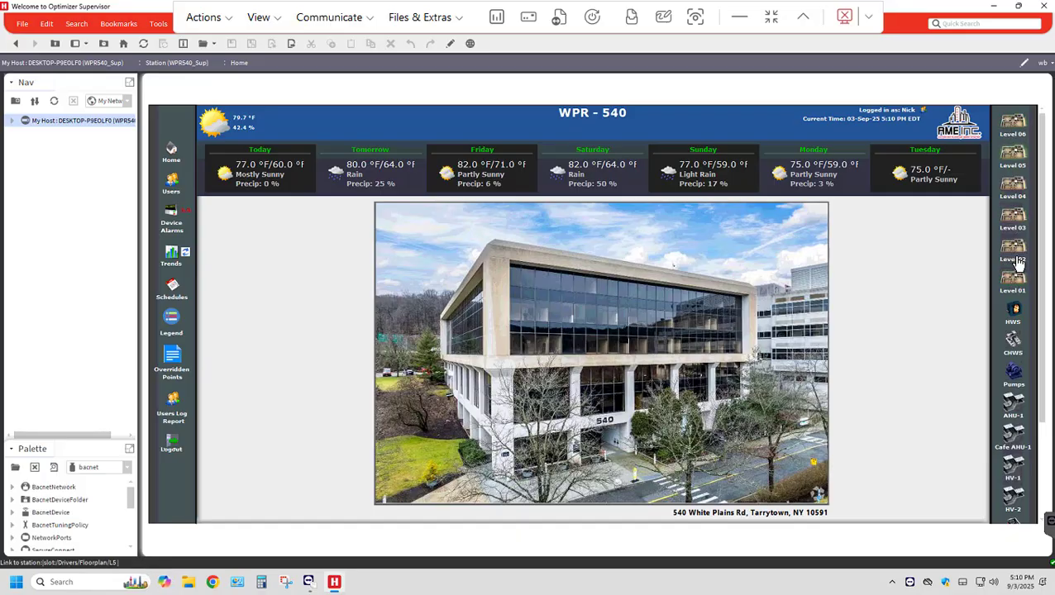
Step: Look through the building's floor plans one after another, from Level 01 up to Level 06
{"action": "left_click", "coordinate": [1013, 283]}
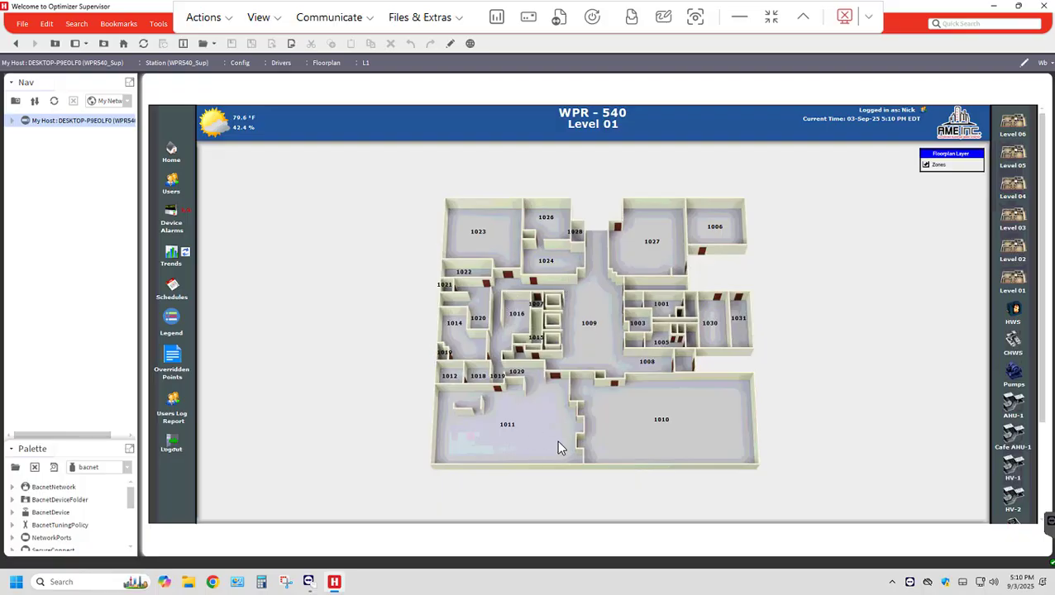
{"action": "left_click", "coordinate": [999, 264]}
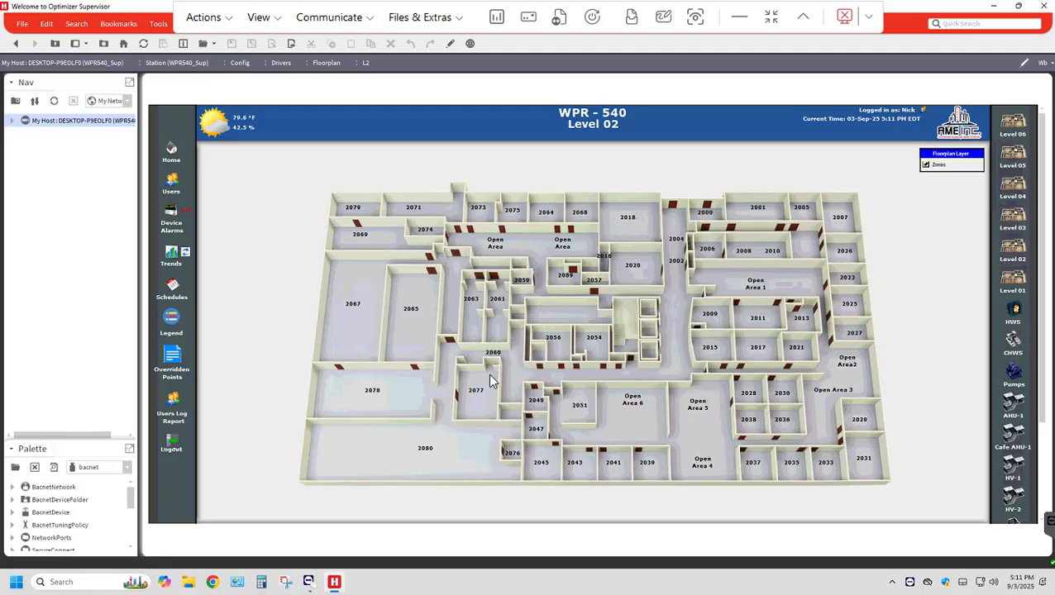
{"action": "left_click", "coordinate": [1009, 231]}
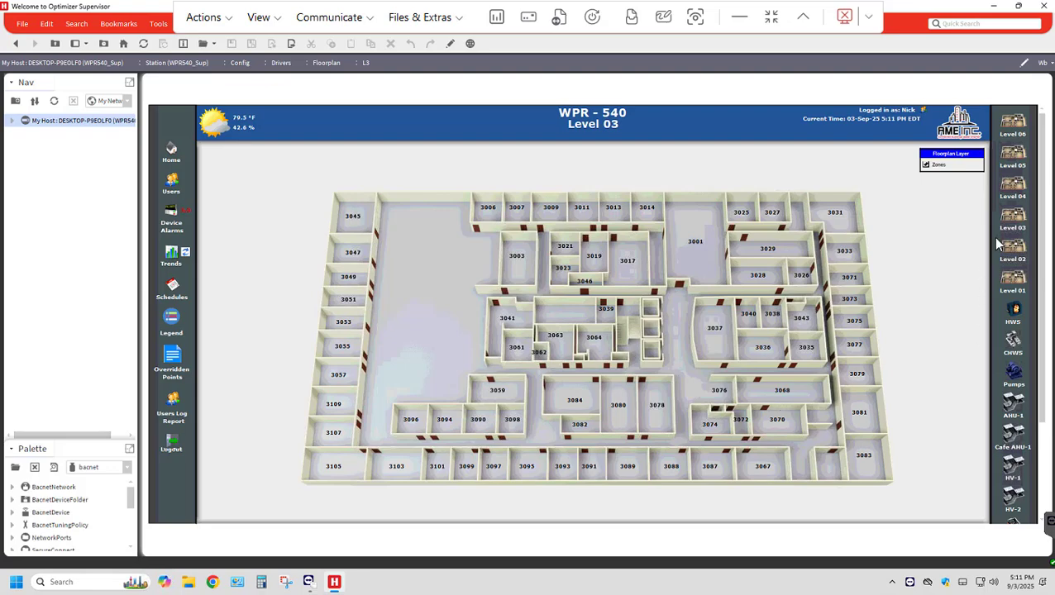
{"action": "left_click", "coordinate": [1014, 194]}
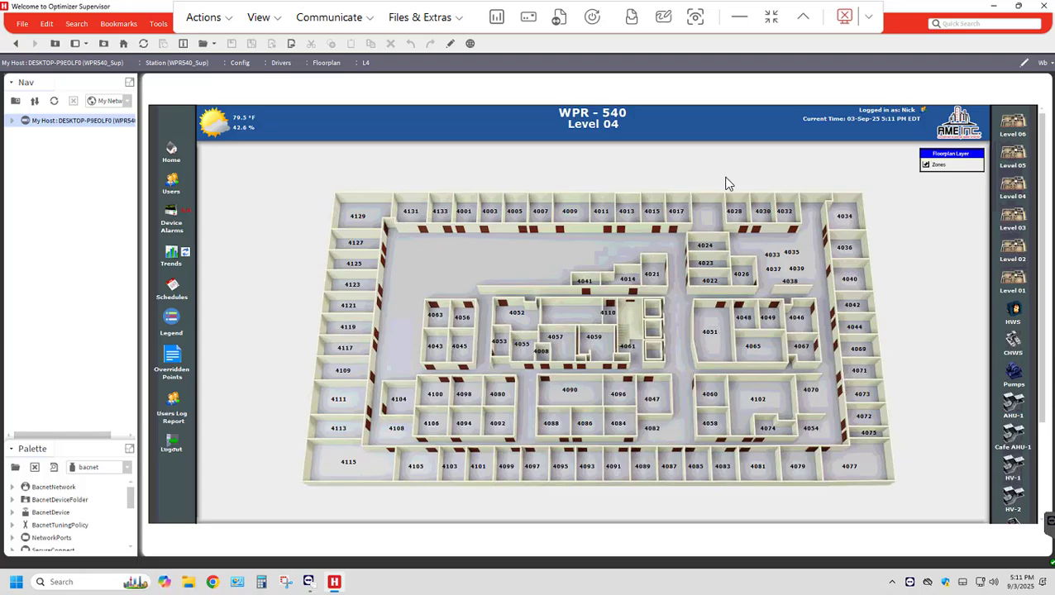
{"action": "left_click", "coordinate": [1014, 157]}
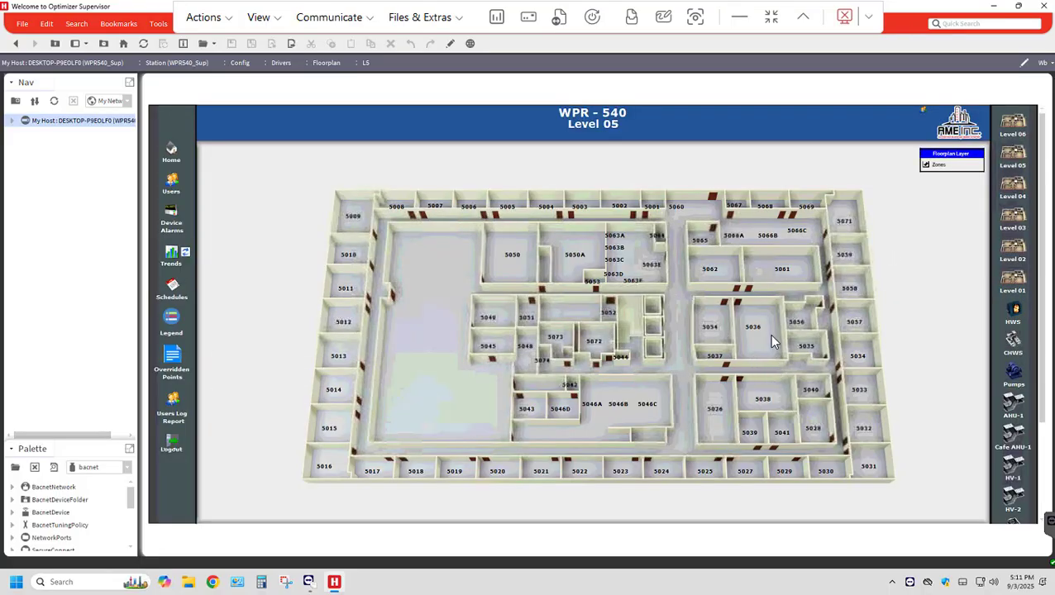
{"action": "left_click", "coordinate": [1015, 124]}
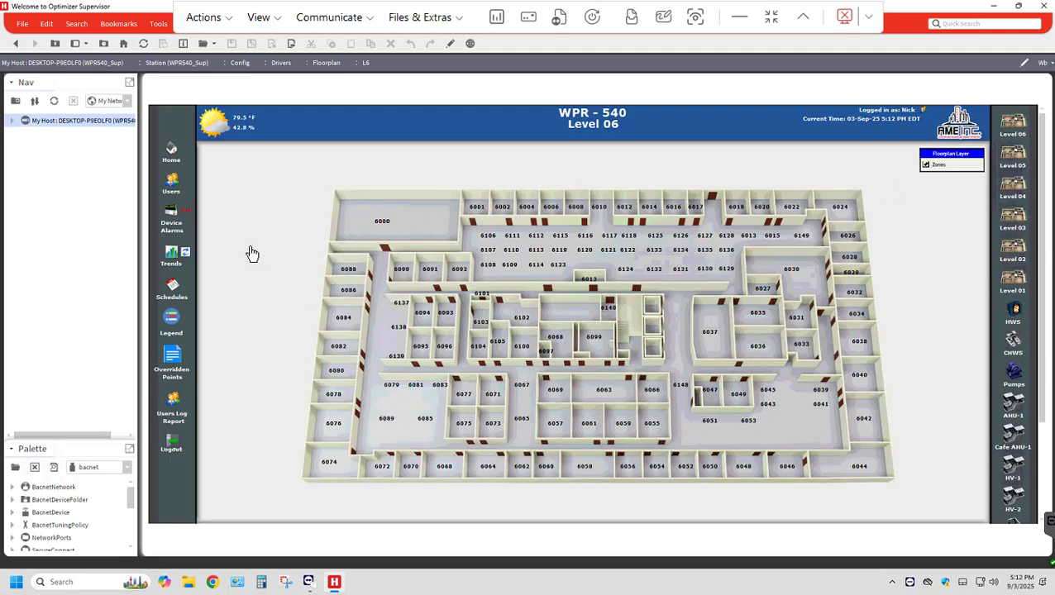
Step: Return to the station's home page and view the Users list
{"action": "left_click", "coordinate": [171, 162]}
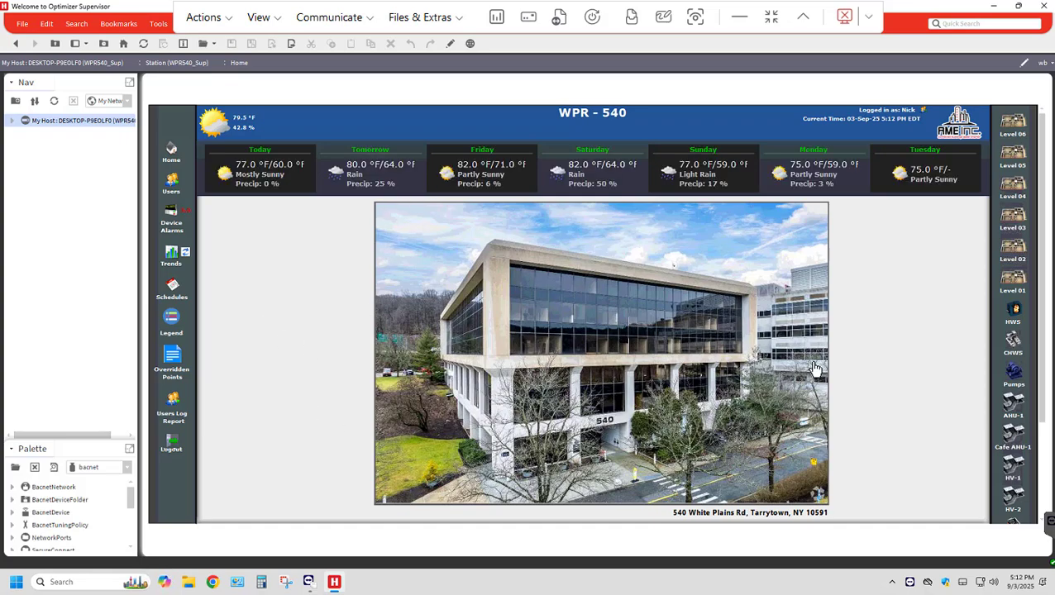
{"action": "left_click", "coordinate": [182, 195]}
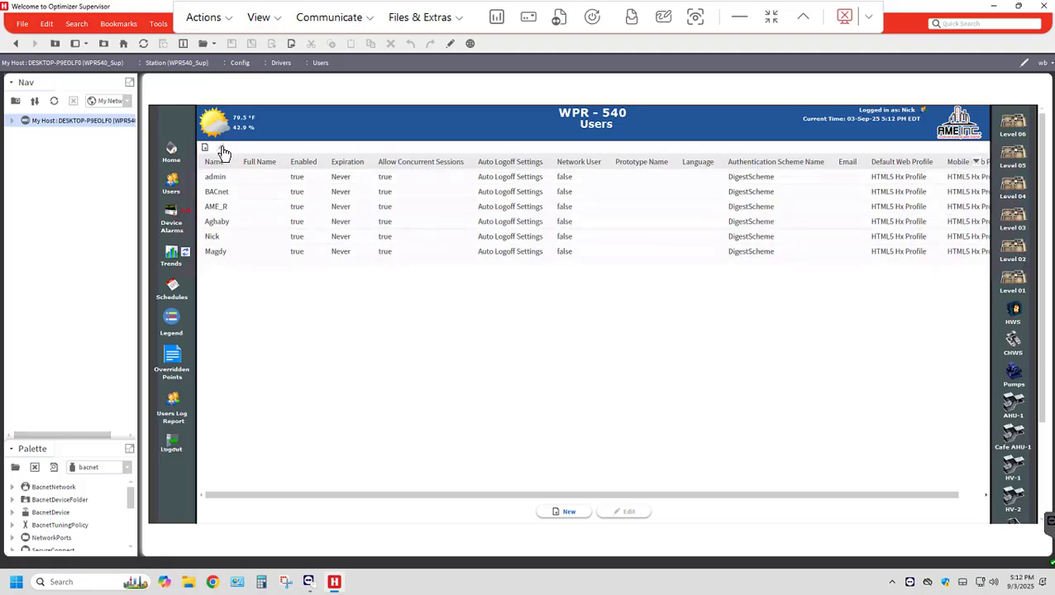
Step: In the device alarms, review the NCC_ALM record of 08-Jul-25 and acknowledge that alarm
{"action": "left_click", "coordinate": [172, 222]}
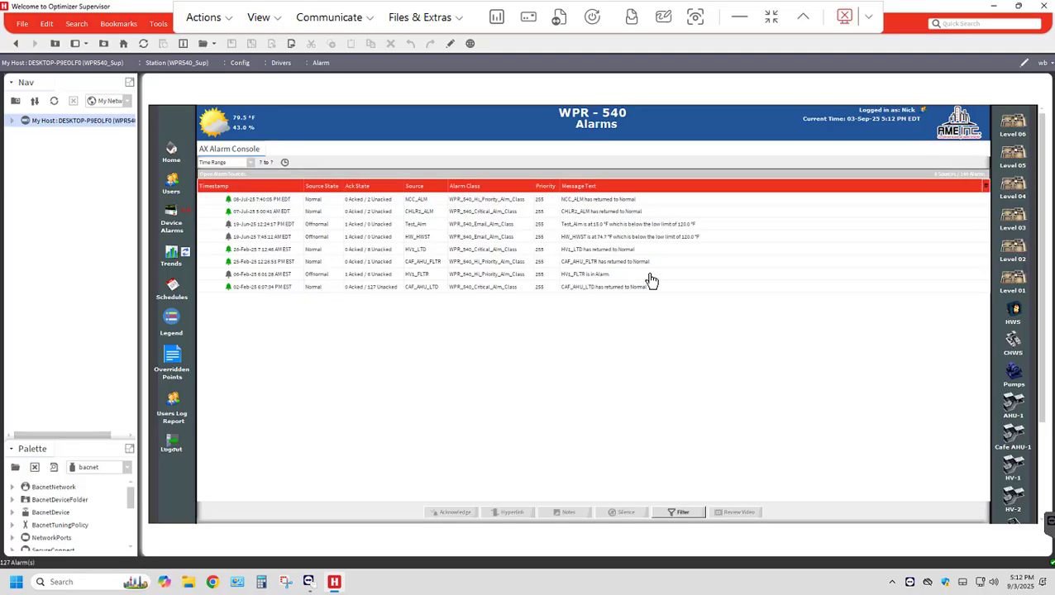
{"action": "double_click", "coordinate": [276, 202]}
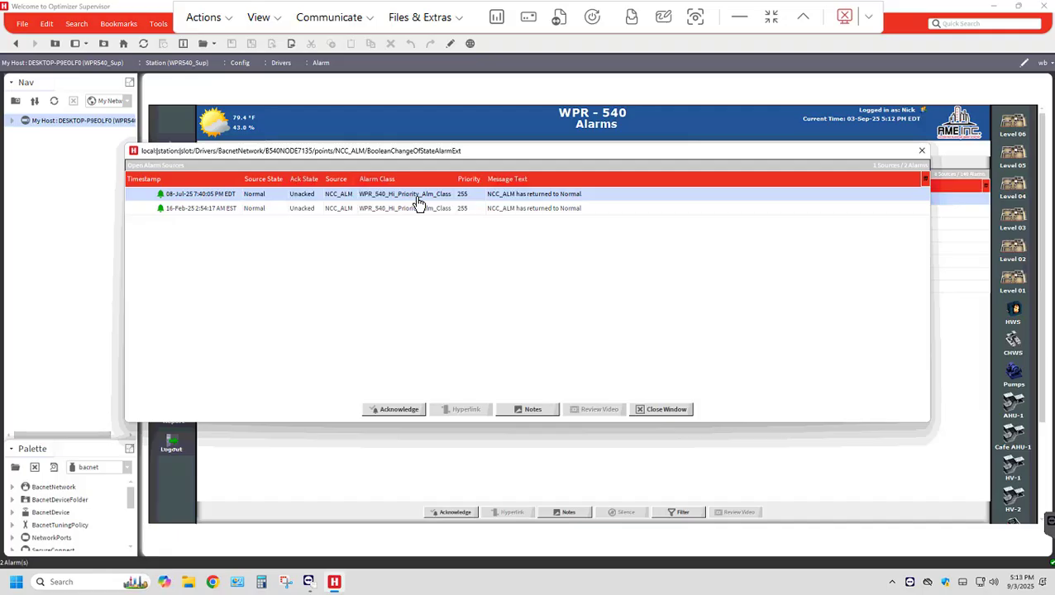
{"action": "double_click", "coordinate": [544, 197]}
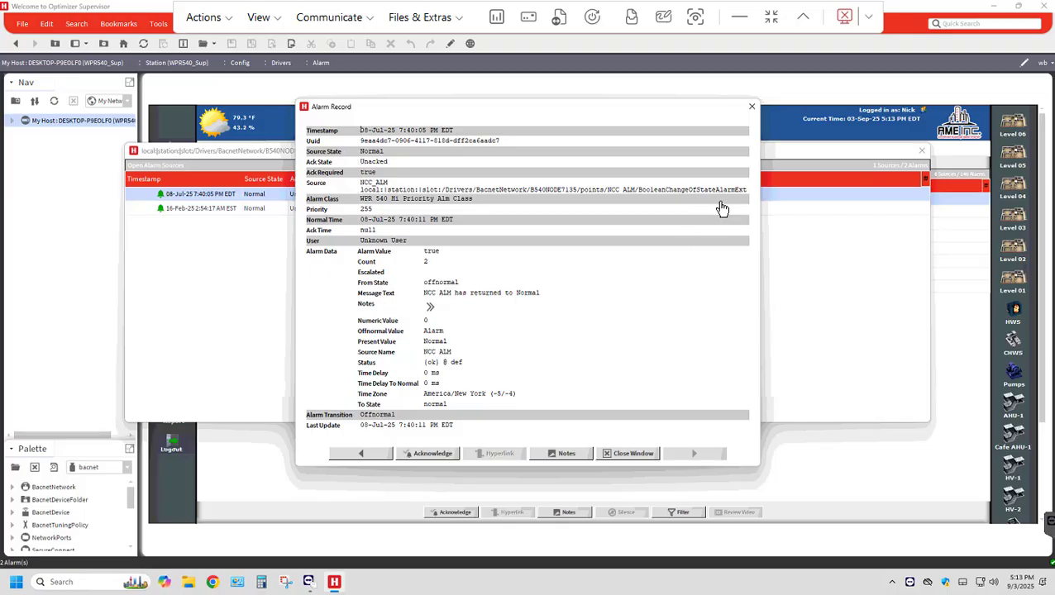
{"action": "left_click", "coordinate": [752, 106]}
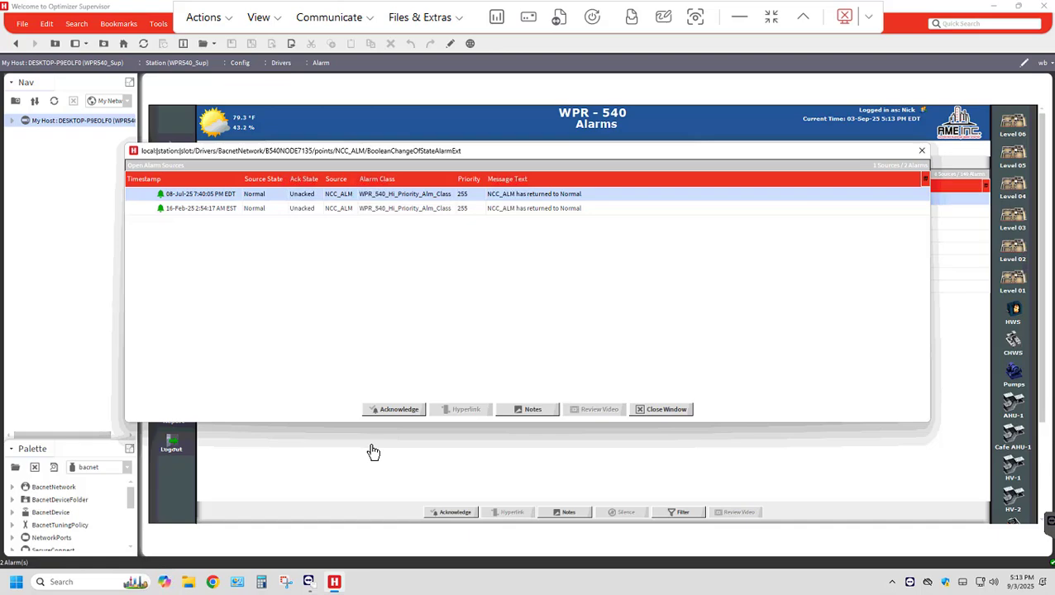
{"action": "left_click", "coordinate": [393, 411]}
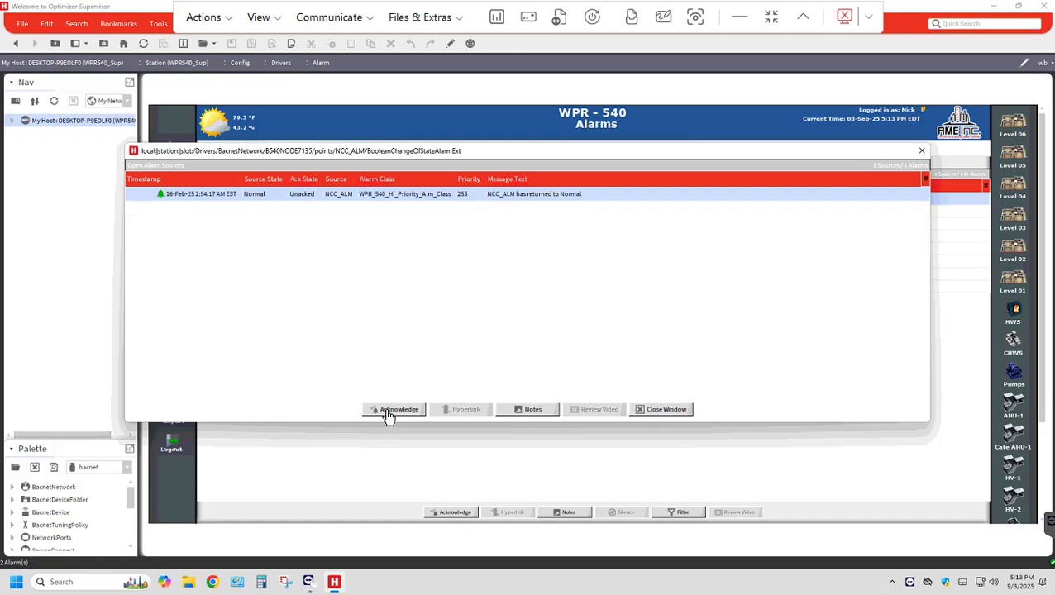
{"action": "left_click", "coordinate": [530, 411]}
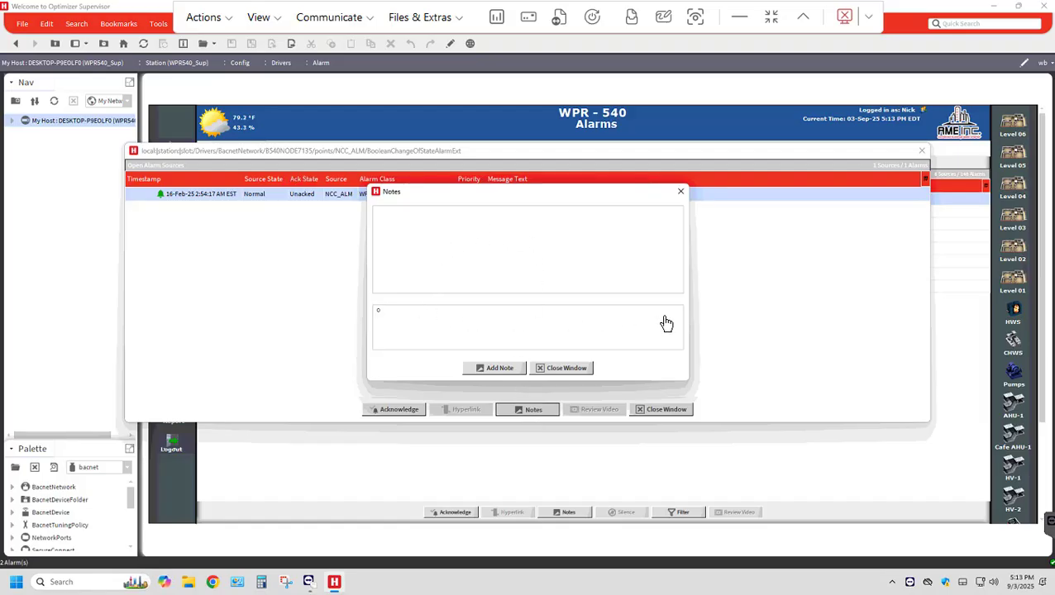
{"action": "type", "text": "oka"}
{"action": "type", "text": "y"}
{"action": "type", "text": " we notici"}
{"action": "type", "text": " noted"}
{"action": "left_click", "coordinate": [550, 371]}
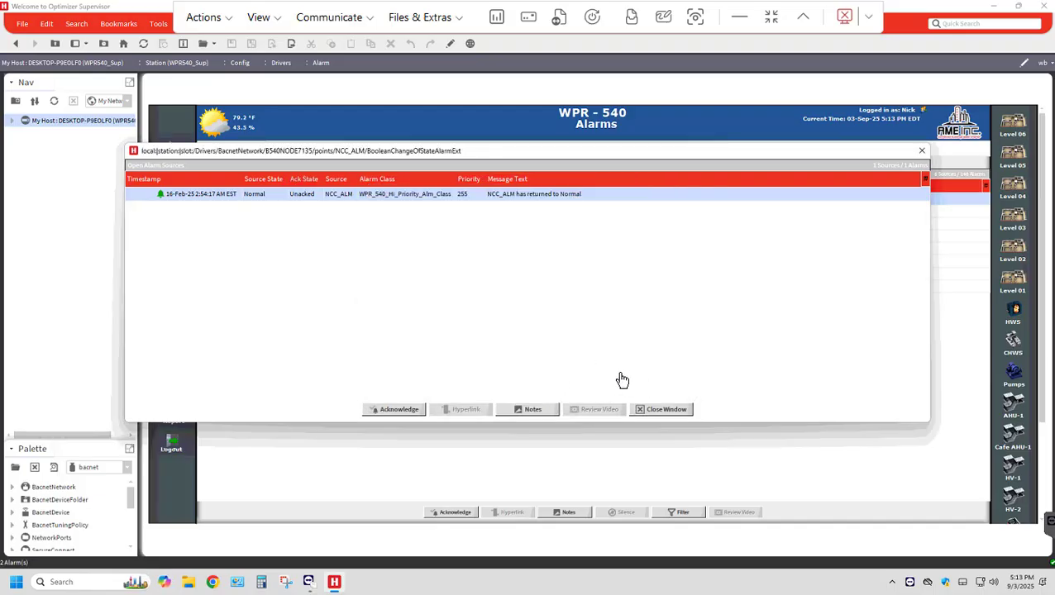
Step: Close the NCC_ALM alarm window and visit the Trends page, ending on the Schedules page
{"action": "left_click", "coordinate": [666, 410]}
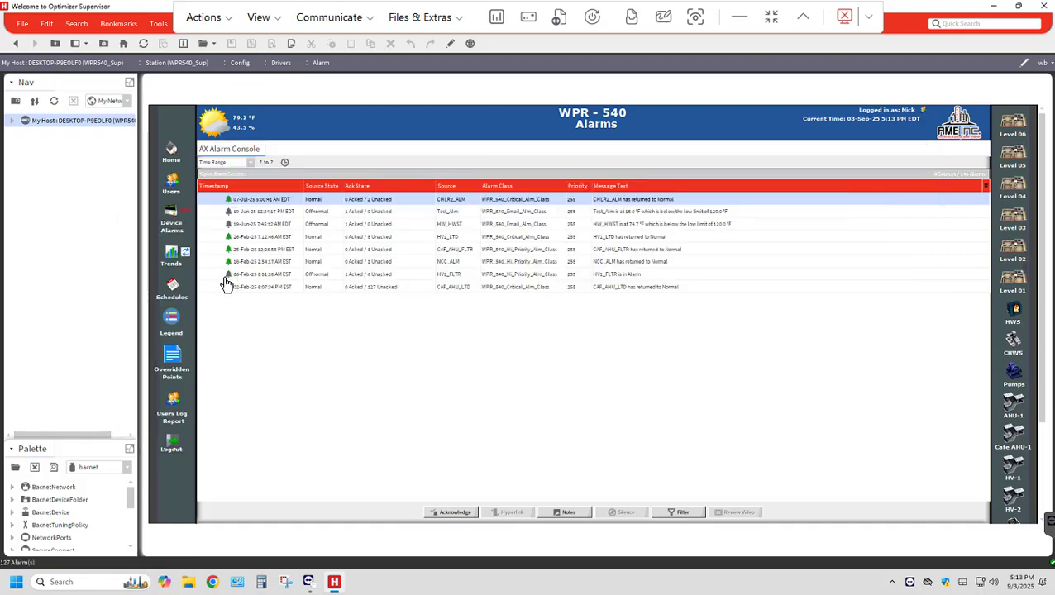
{"action": "left_click", "coordinate": [169, 263]}
{"action": "left_click", "coordinate": [170, 291]}
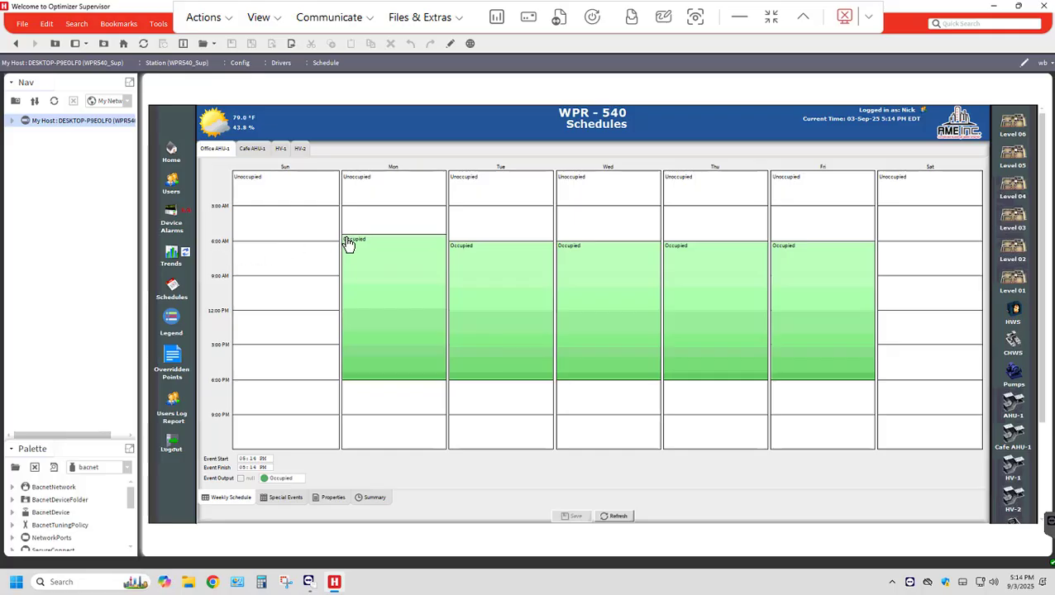
Step: In the Office AHU-1 weekly schedule, apply Tuesday's Occupied event to Monday through Friday
{"action": "left_click", "coordinate": [384, 307]}
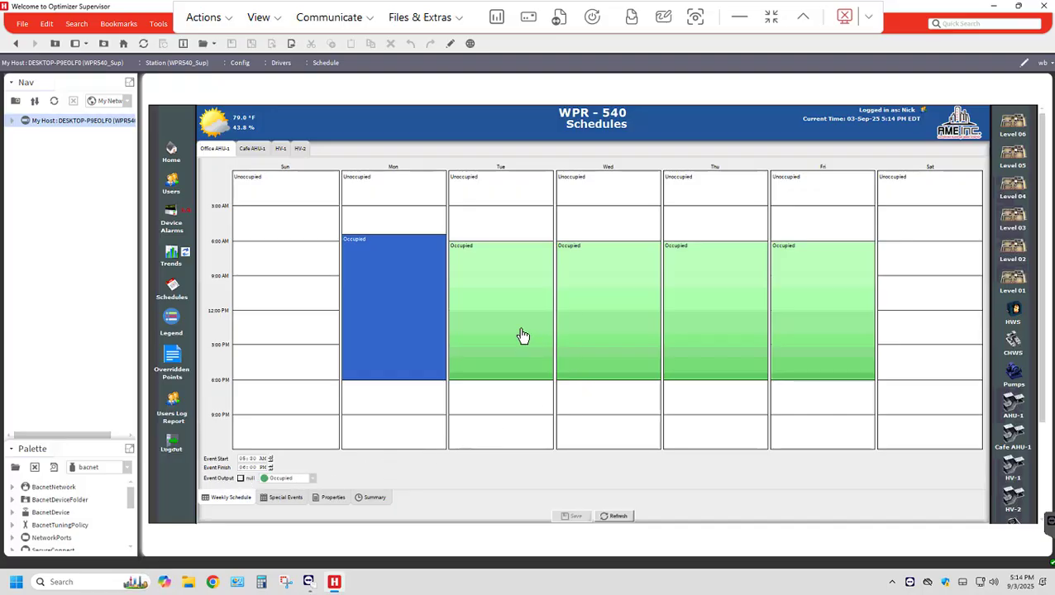
{"action": "right_click", "coordinate": [398, 301]}
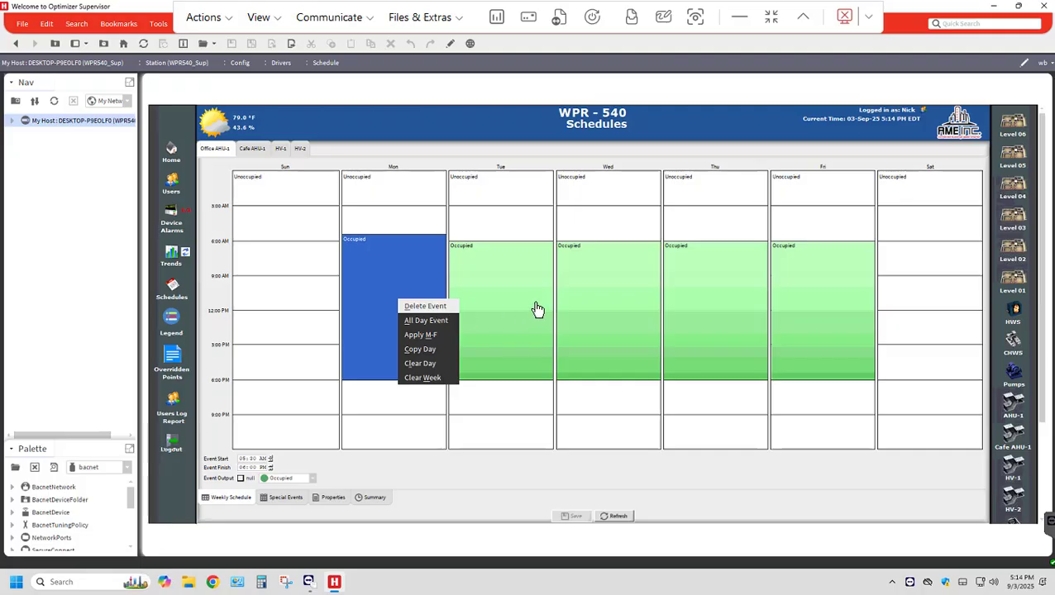
{"action": "left_click", "coordinate": [521, 280]}
{"action": "right_click", "coordinate": [500, 289]}
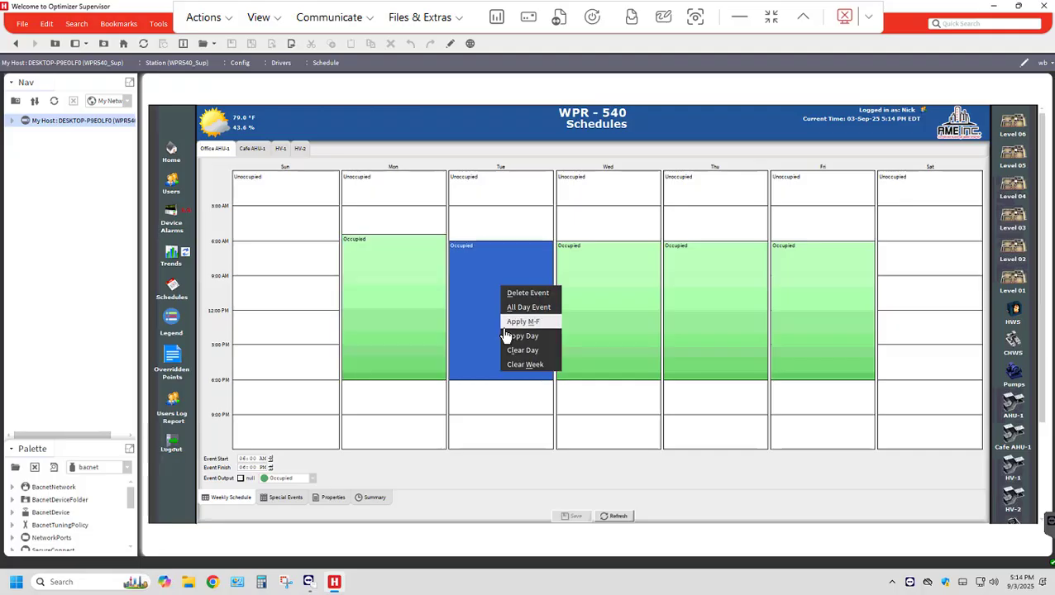
{"action": "left_click", "coordinate": [502, 322]}
Step: Delete Tuesday's Occupied event, then copy Wednesday's schedule and paste it onto Tuesday
{"action": "right_click", "coordinate": [526, 280]}
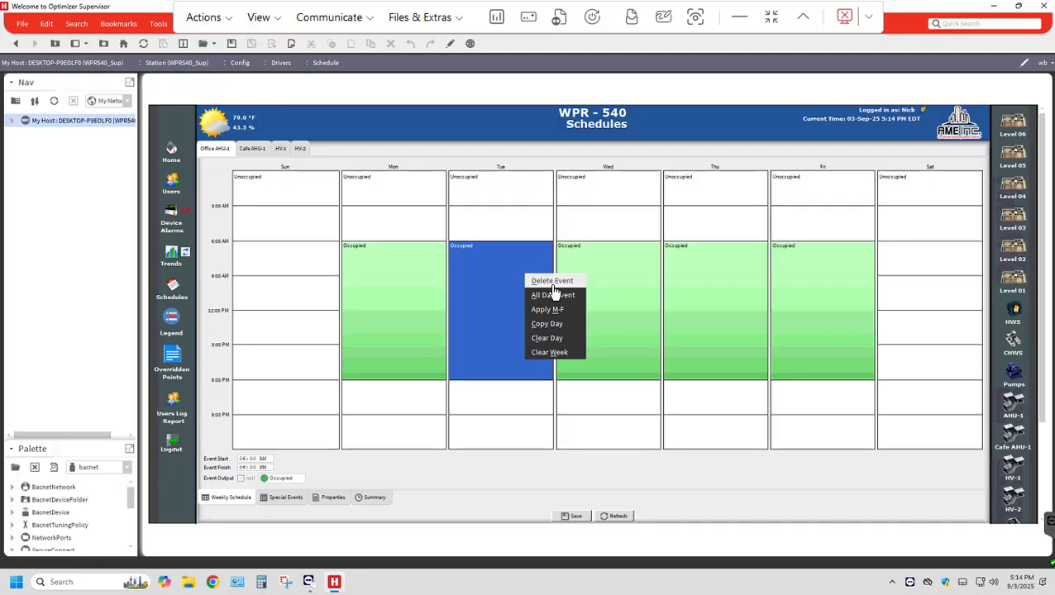
{"action": "left_click", "coordinate": [547, 282]}
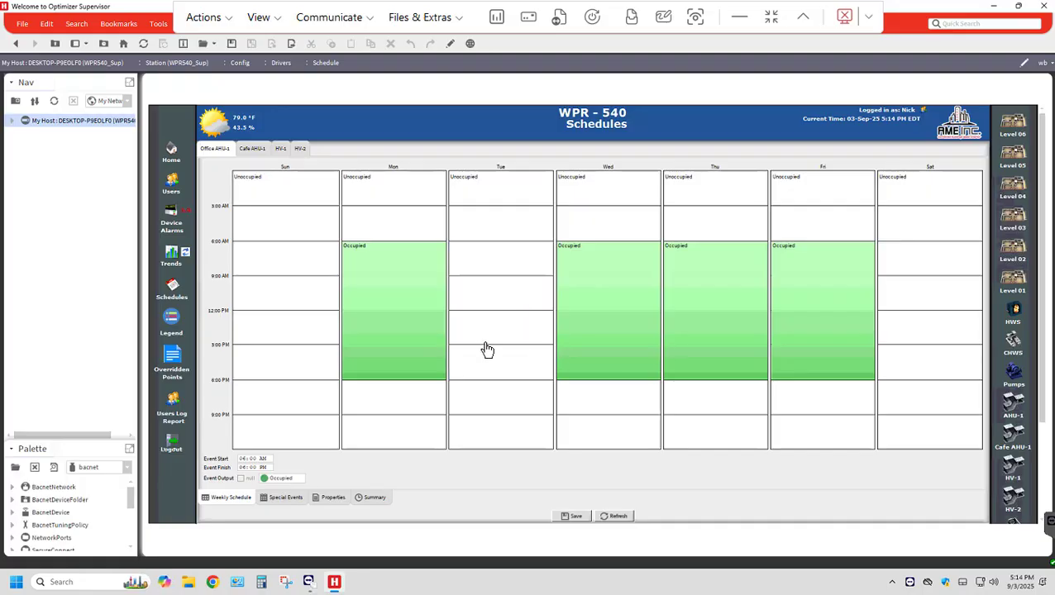
{"action": "right_click", "coordinate": [591, 274]}
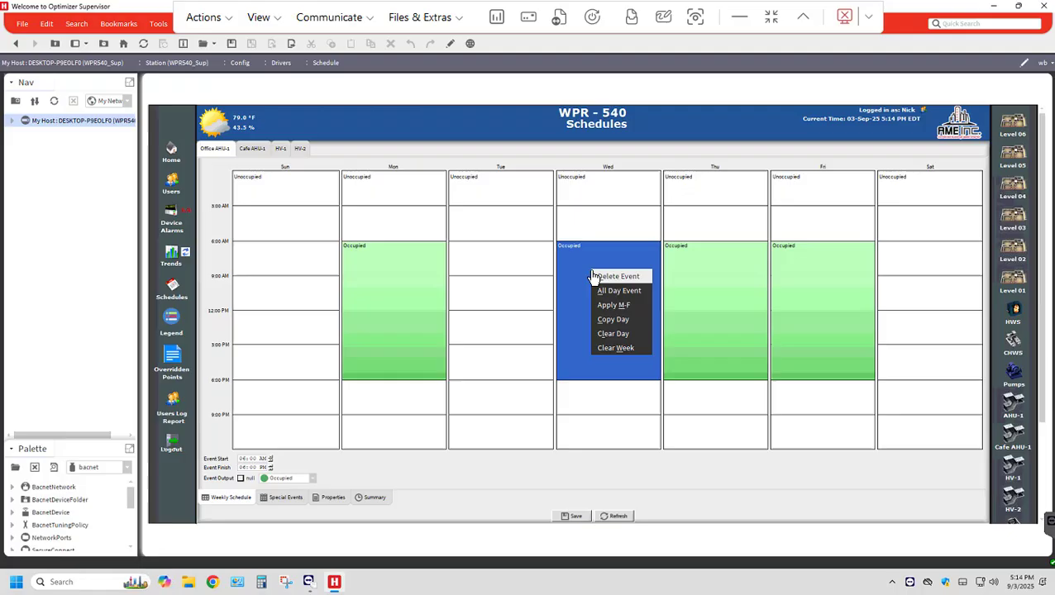
{"action": "left_click", "coordinate": [631, 321]}
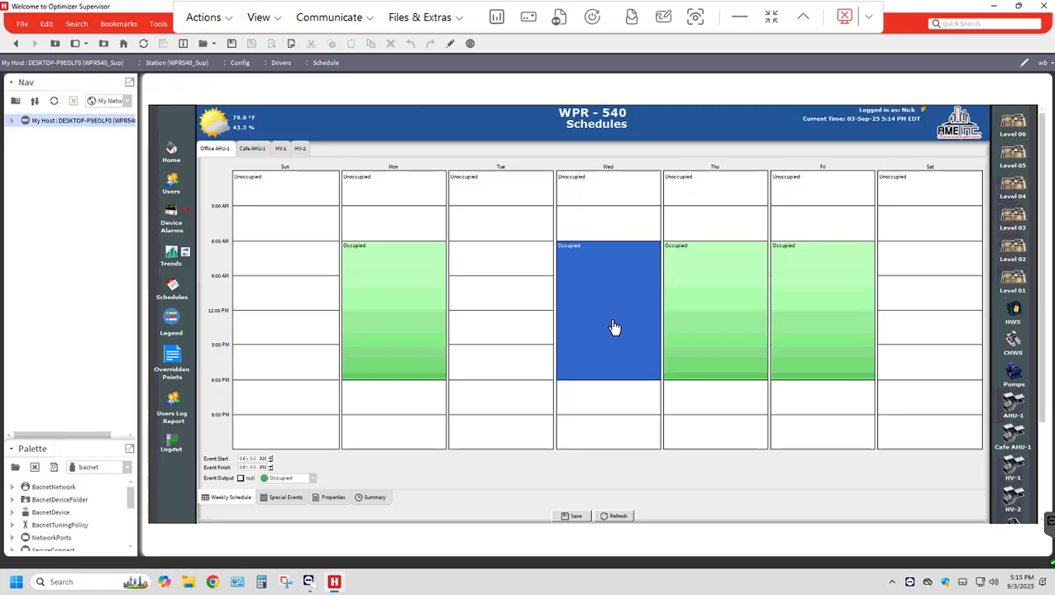
{"action": "right_click", "coordinate": [491, 293]}
{"action": "left_click", "coordinate": [510, 305]}
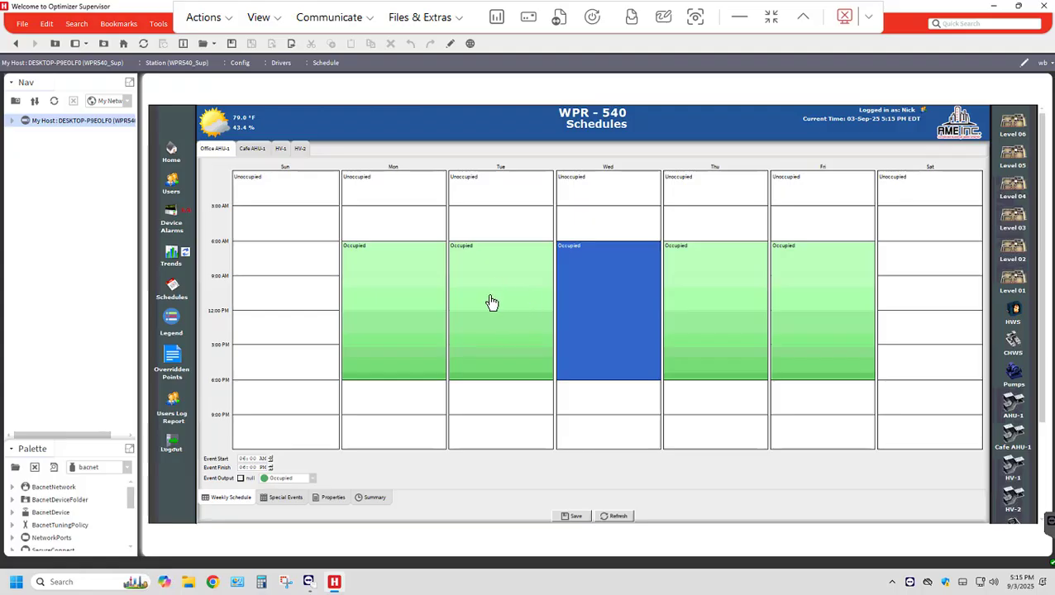
Step: View the Office AHU-1 schedule's special events and properties, then reopen the Schedules page without saving the schedule changes
{"action": "right_click", "coordinate": [534, 298]}
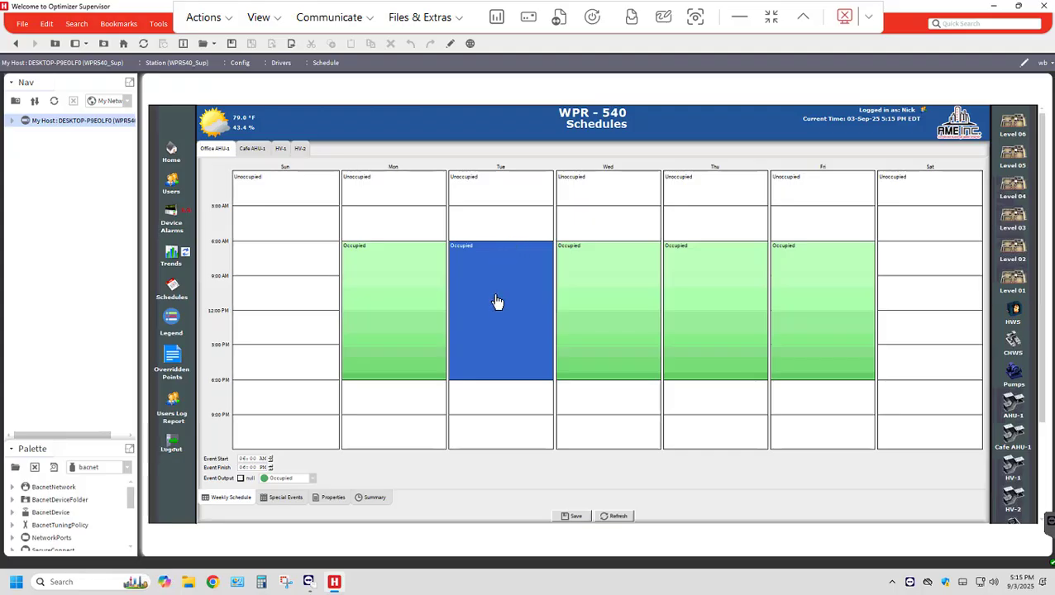
{"action": "right_click", "coordinate": [500, 280]}
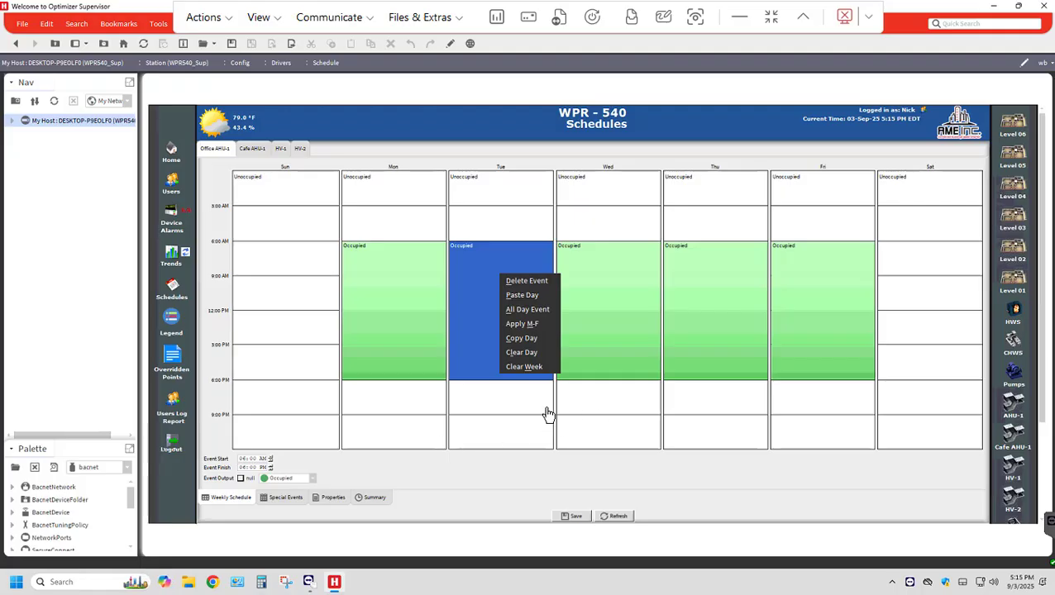
{"action": "left_click", "coordinate": [279, 505]}
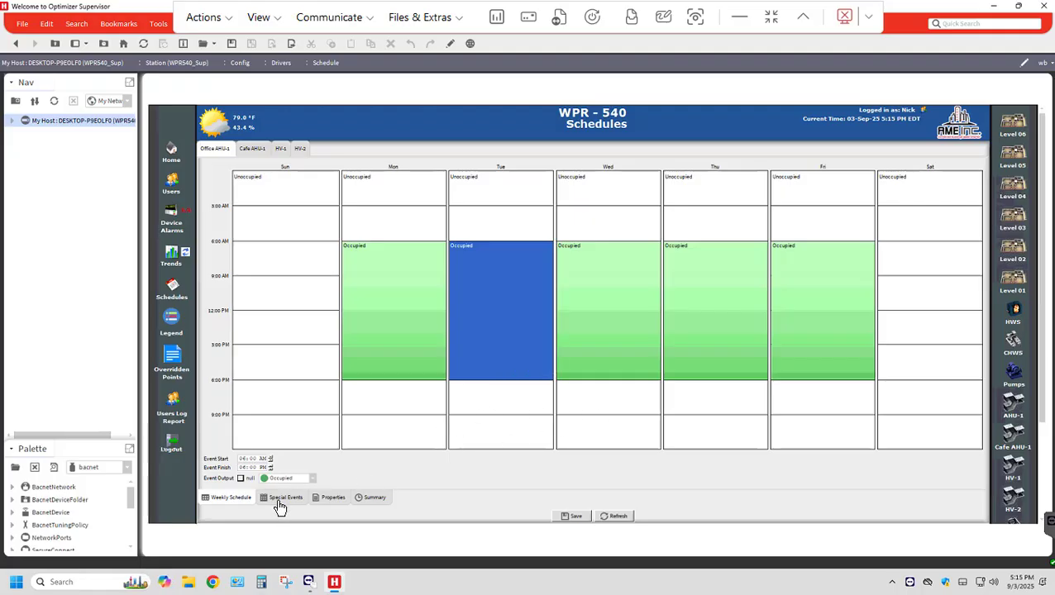
{"action": "left_click", "coordinate": [280, 503]}
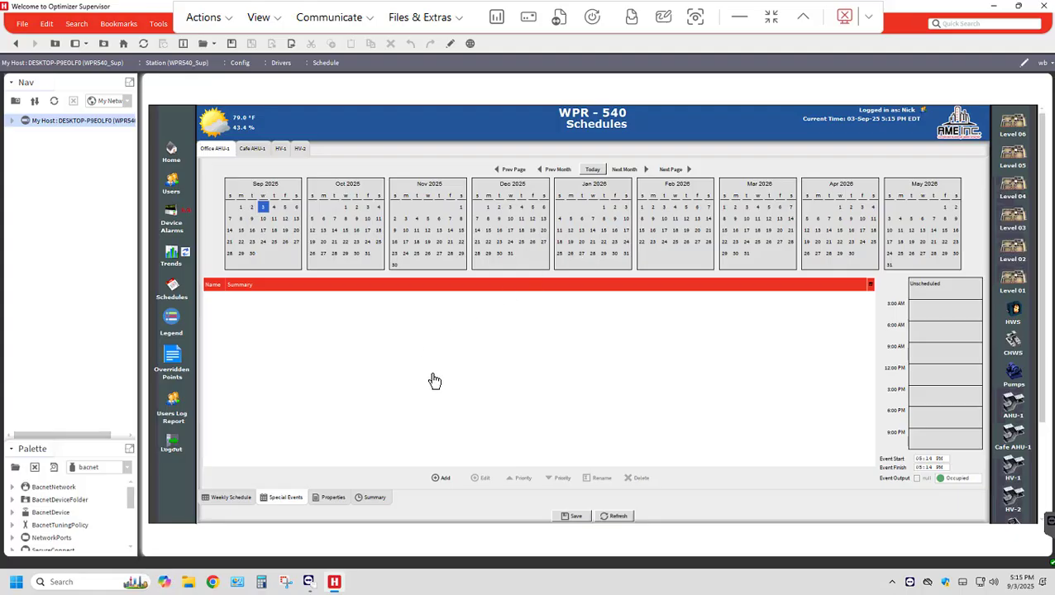
{"action": "left_click", "coordinate": [329, 500]}
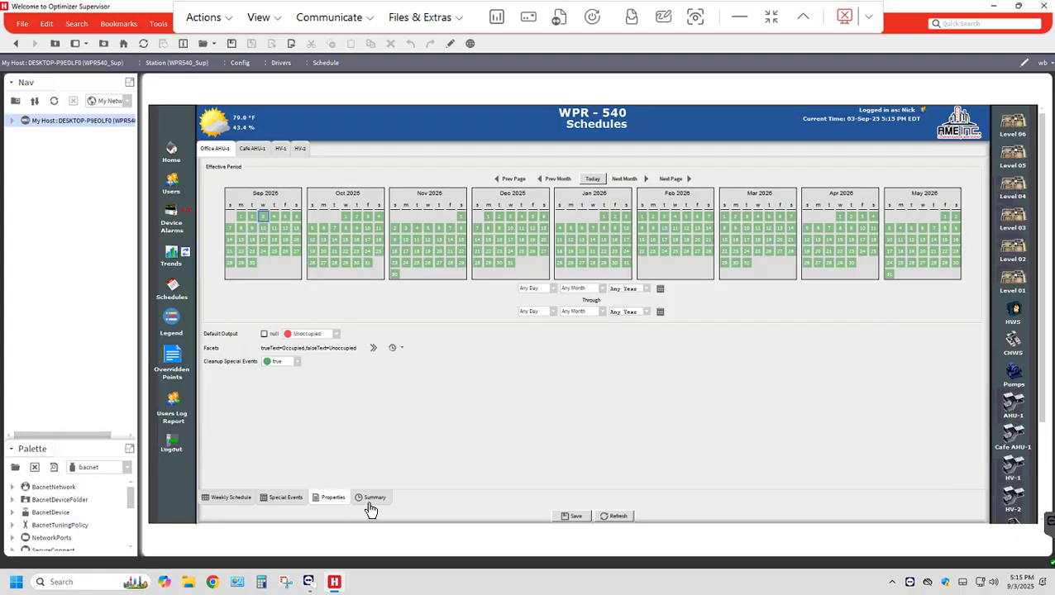
{"action": "left_click", "coordinate": [173, 298]}
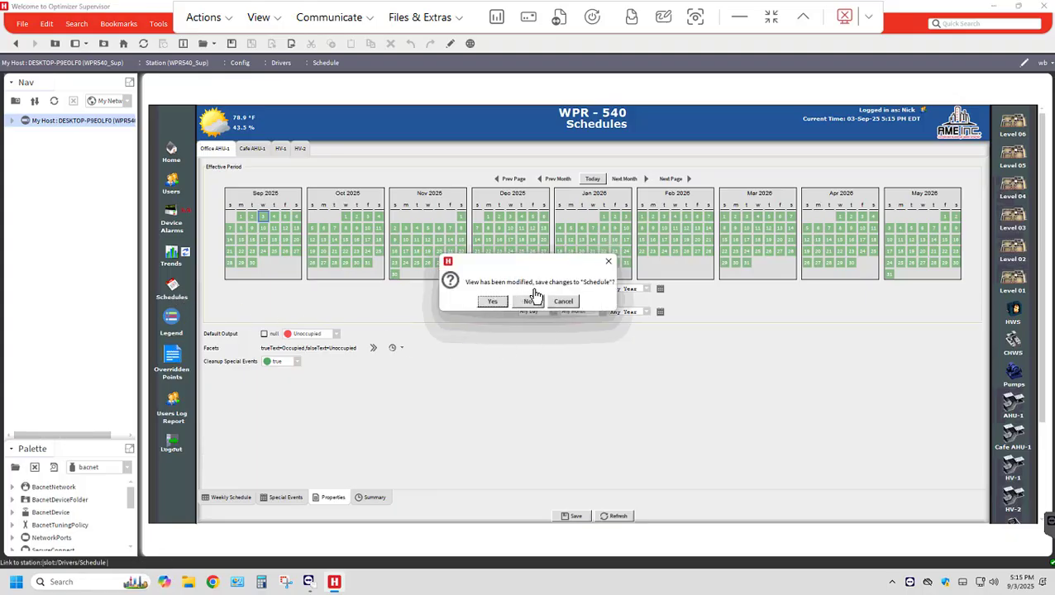
{"action": "left_click", "coordinate": [527, 303]}
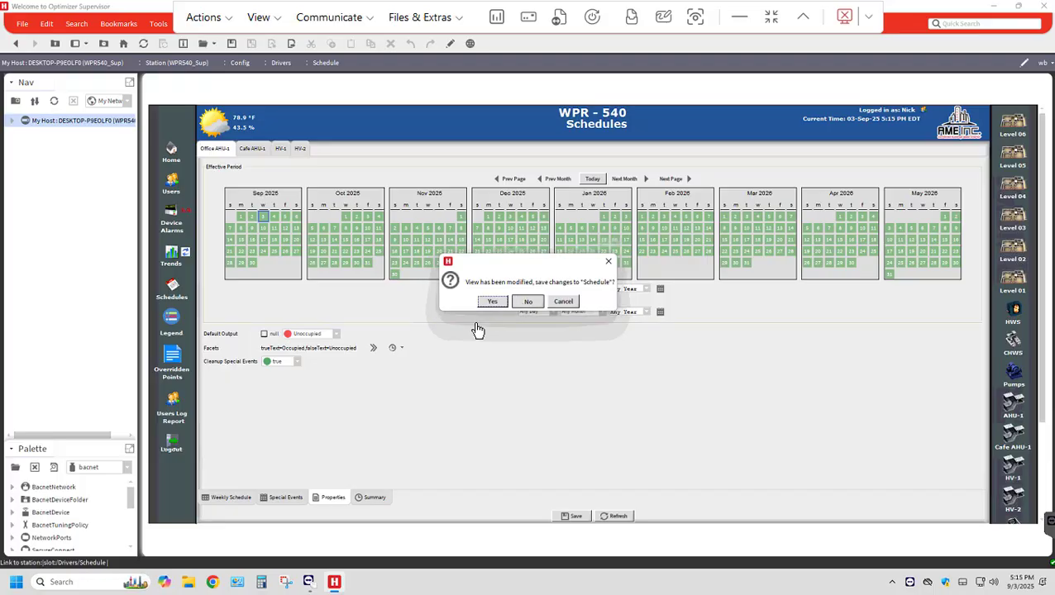
Step: Review the status colours and symbols in the Legend window, moving it over the page, and close it
{"action": "left_click", "coordinate": [174, 321]}
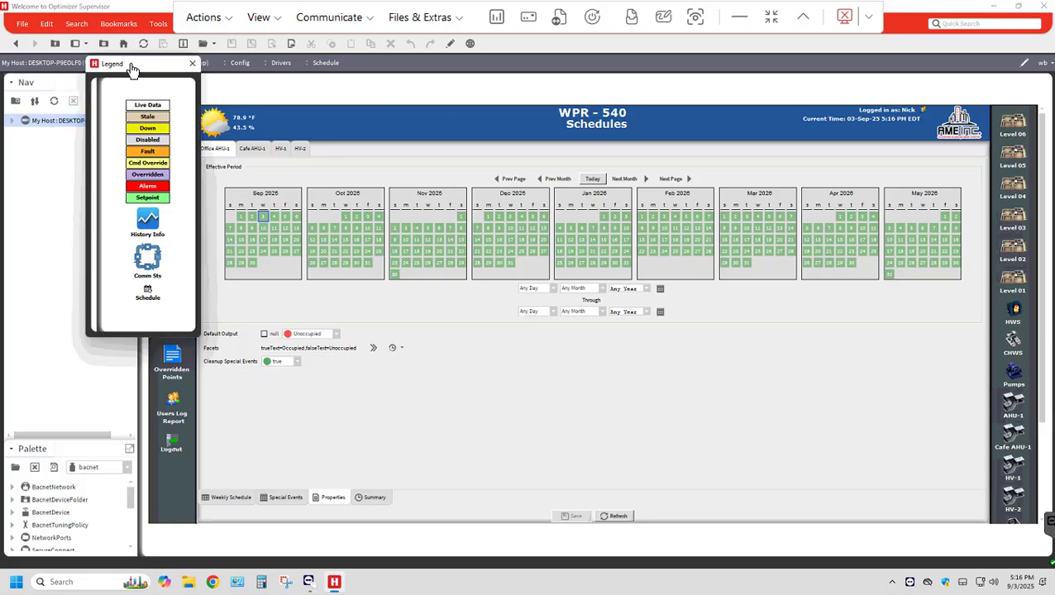
{"action": "left_click_drag", "start_coordinate": [131, 69], "coordinate": [277, 123]}
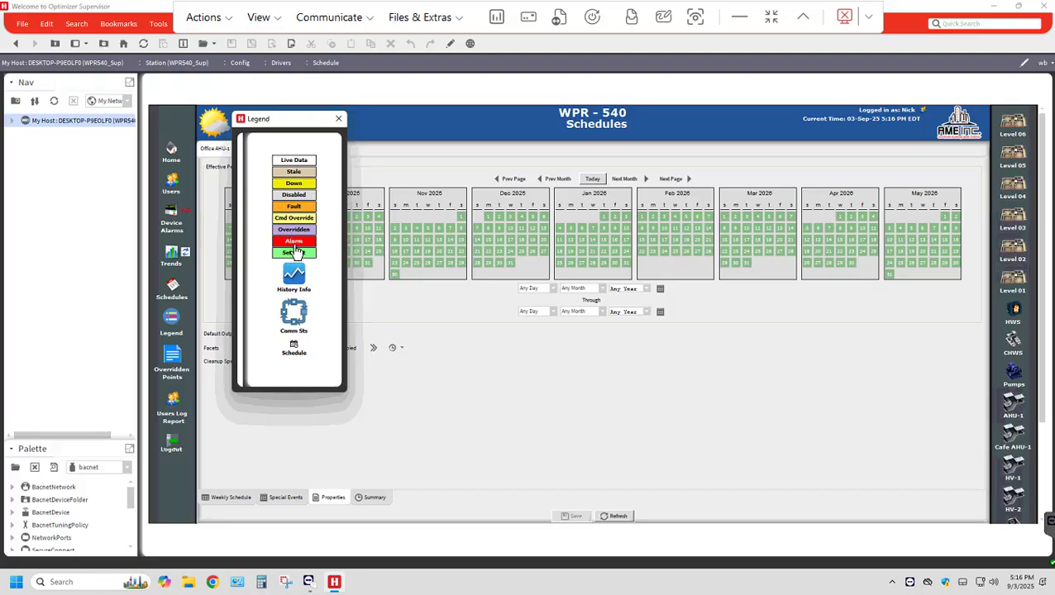
{"action": "left_click", "coordinate": [338, 118]}
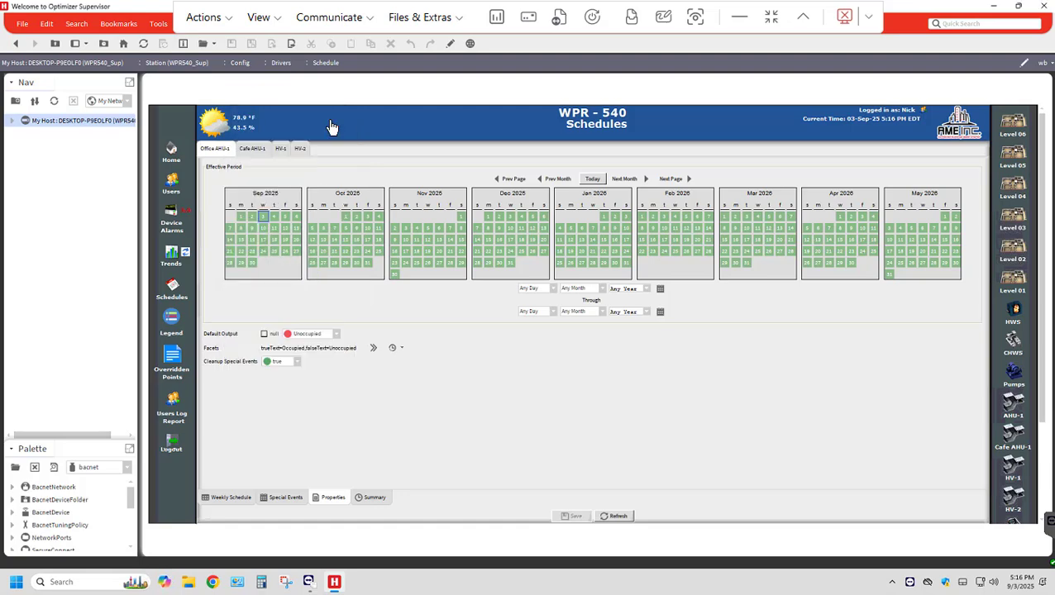
Step: View the Audit History and Log History in the users log report, followed by the Overridden Points Report
{"action": "left_click", "coordinate": [175, 416]}
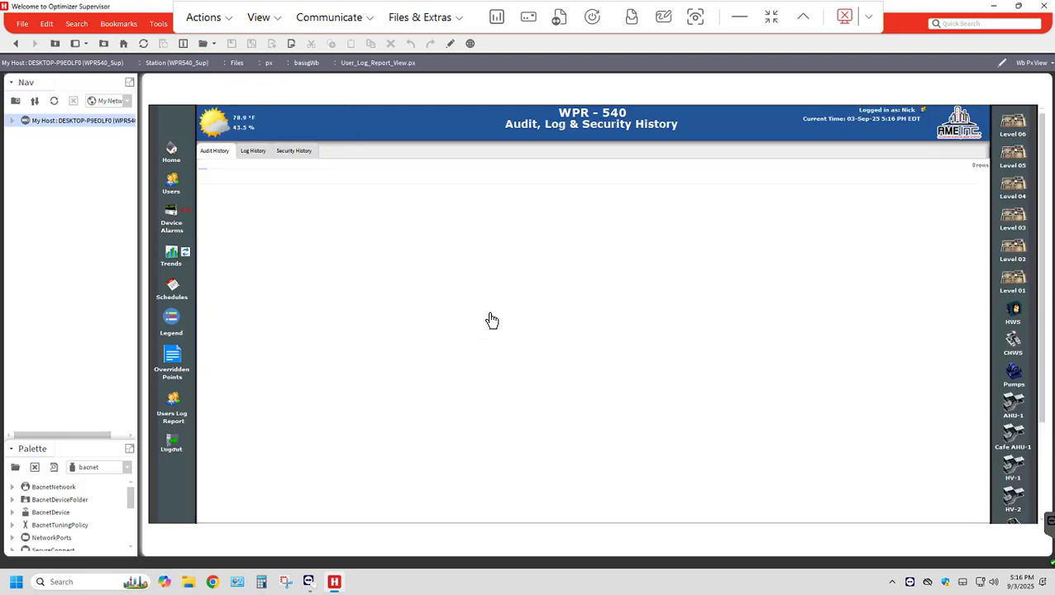
{"action": "left_click", "coordinate": [254, 152]}
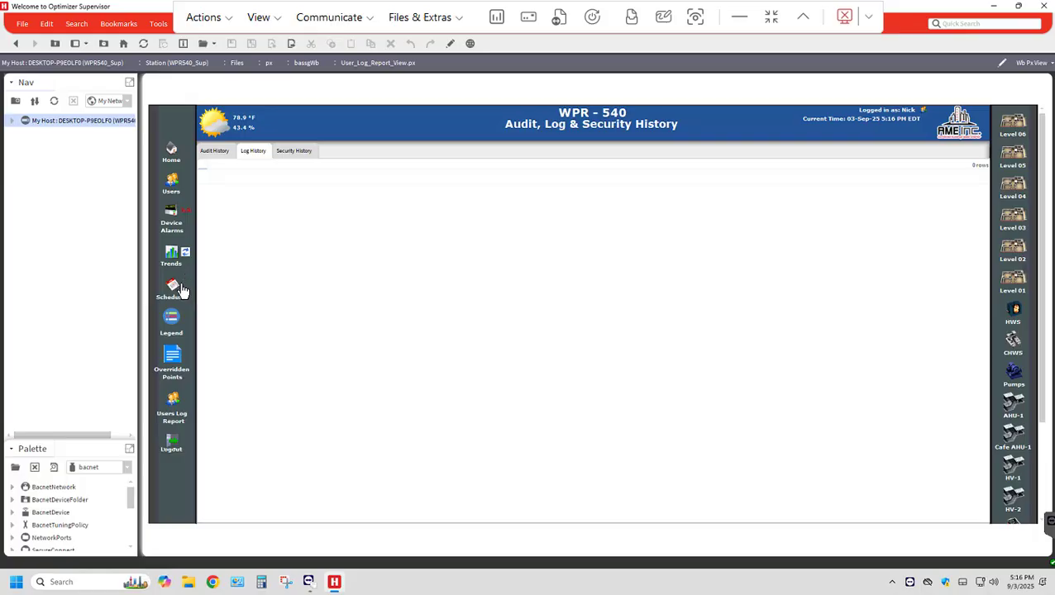
{"action": "left_click", "coordinate": [174, 367]}
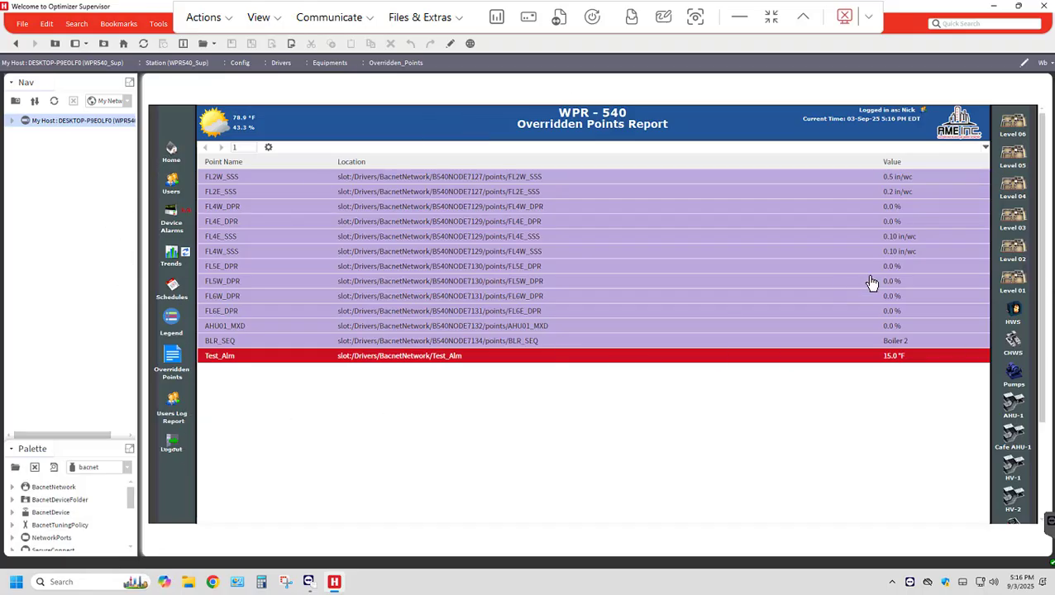
Step: Revisit the Level 01 and Level 02 floor plans, then compare the Chilled Water System pages for CH-1 & CH-2 and for CH-3
{"action": "left_click", "coordinate": [1013, 282]}
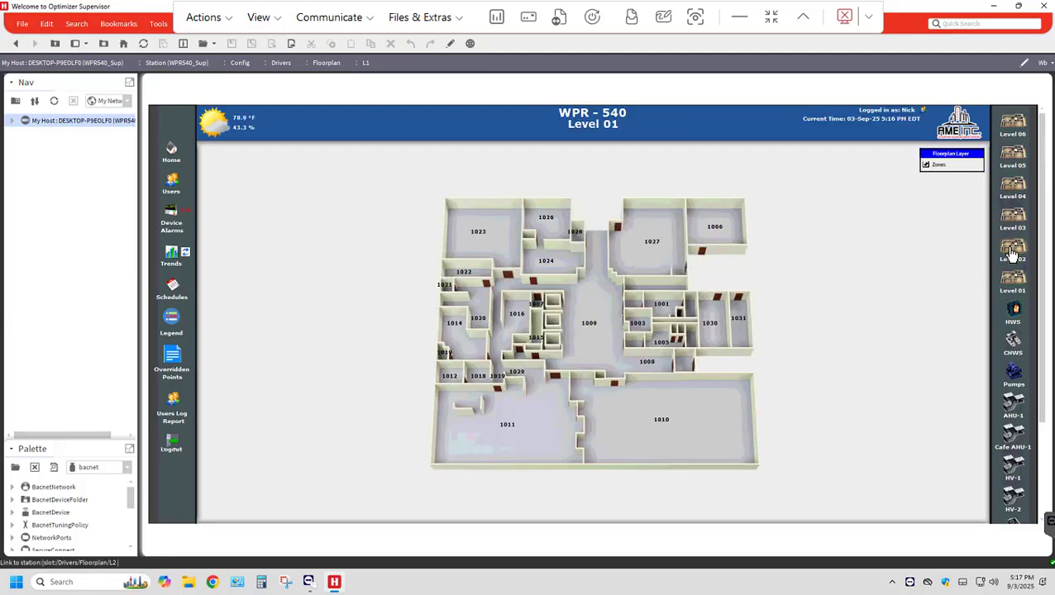
{"action": "left_click", "coordinate": [1011, 247]}
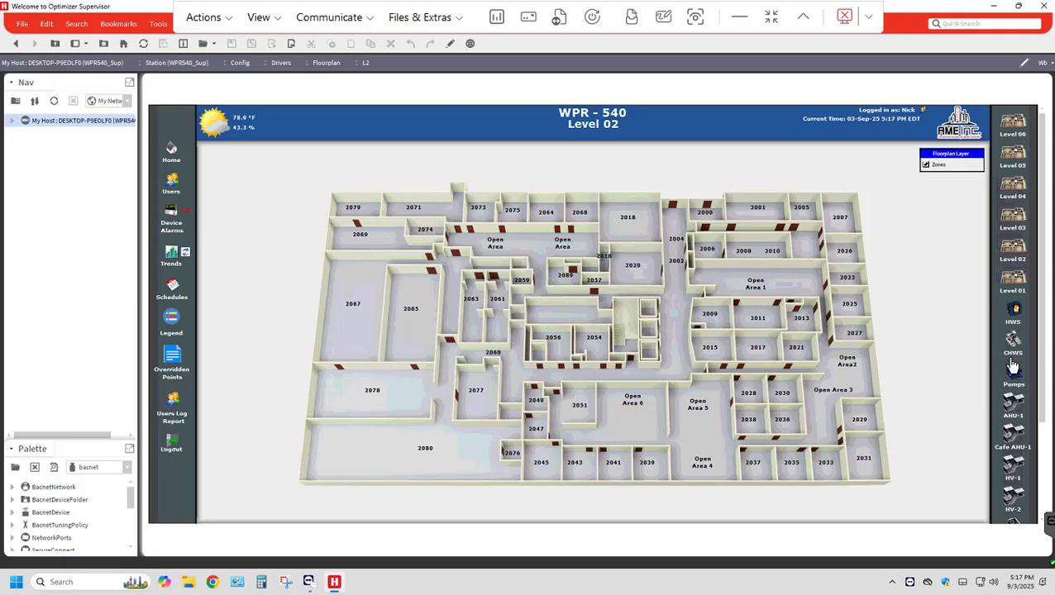
{"action": "scroll", "coordinate": [1007, 362], "scroll_direction": "down", "scroll_amount": 3}
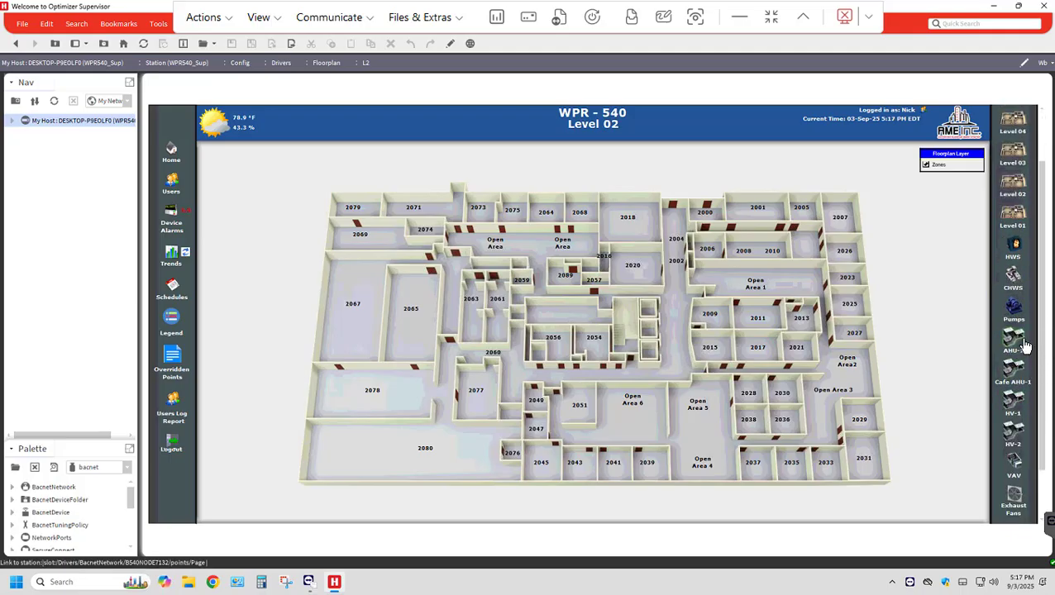
{"action": "left_click", "coordinate": [1013, 280]}
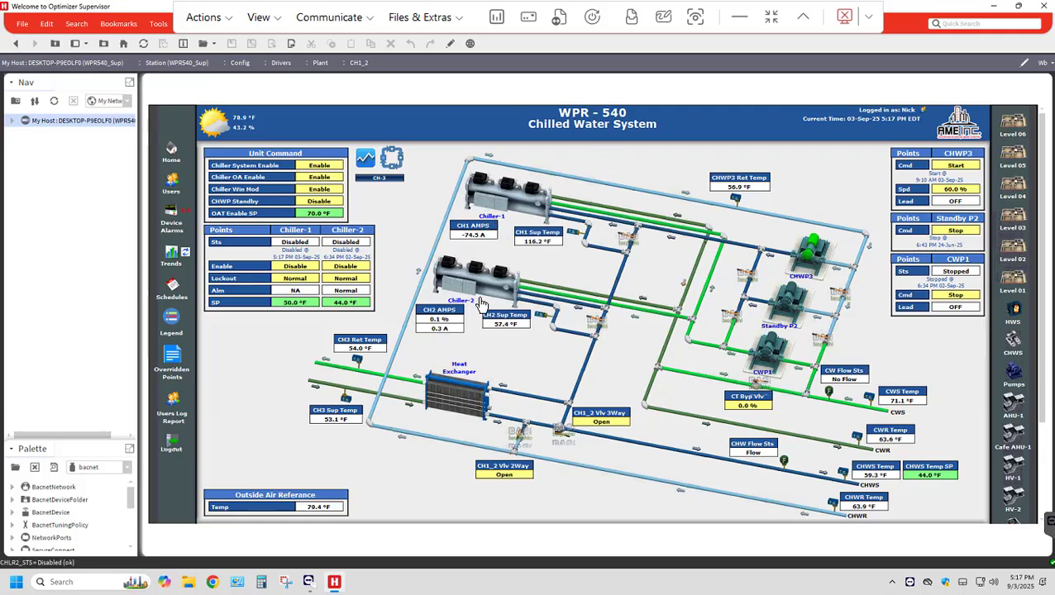
{"action": "left_click", "coordinate": [380, 178]}
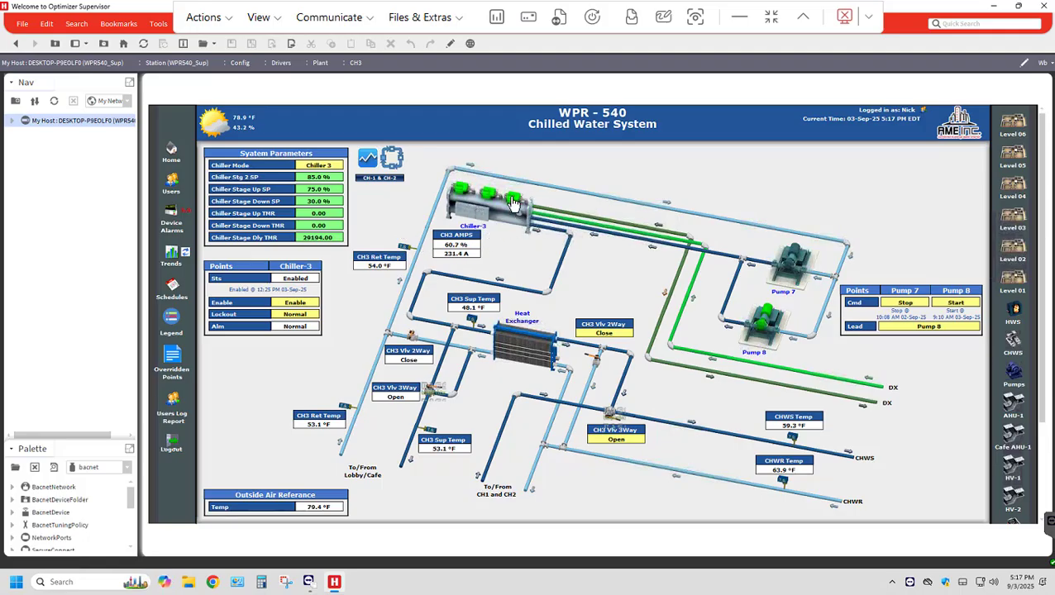
{"action": "left_click", "coordinate": [374, 180]}
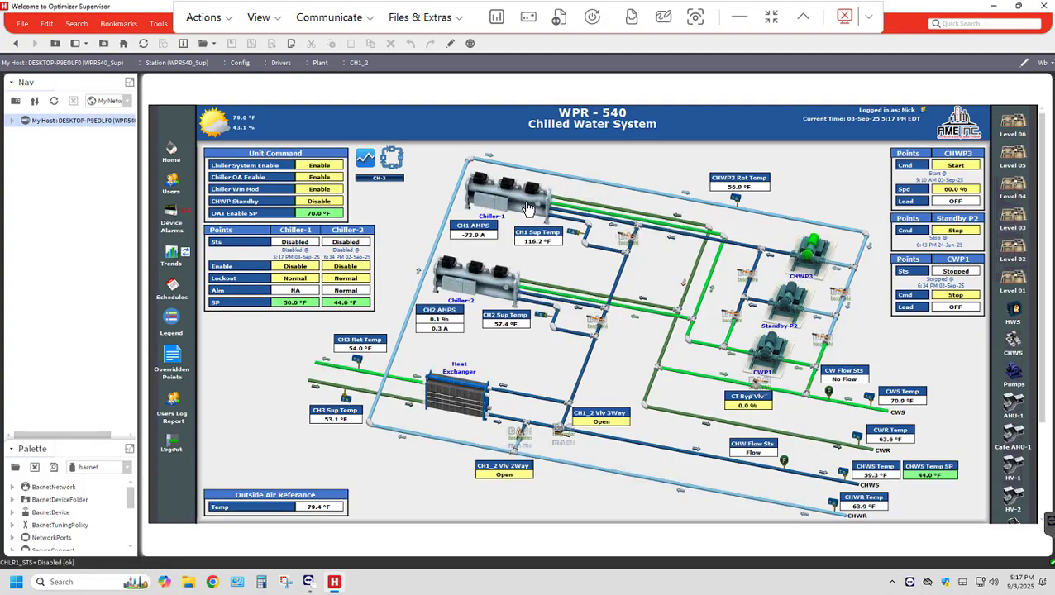
{"action": "left_click", "coordinate": [376, 182]}
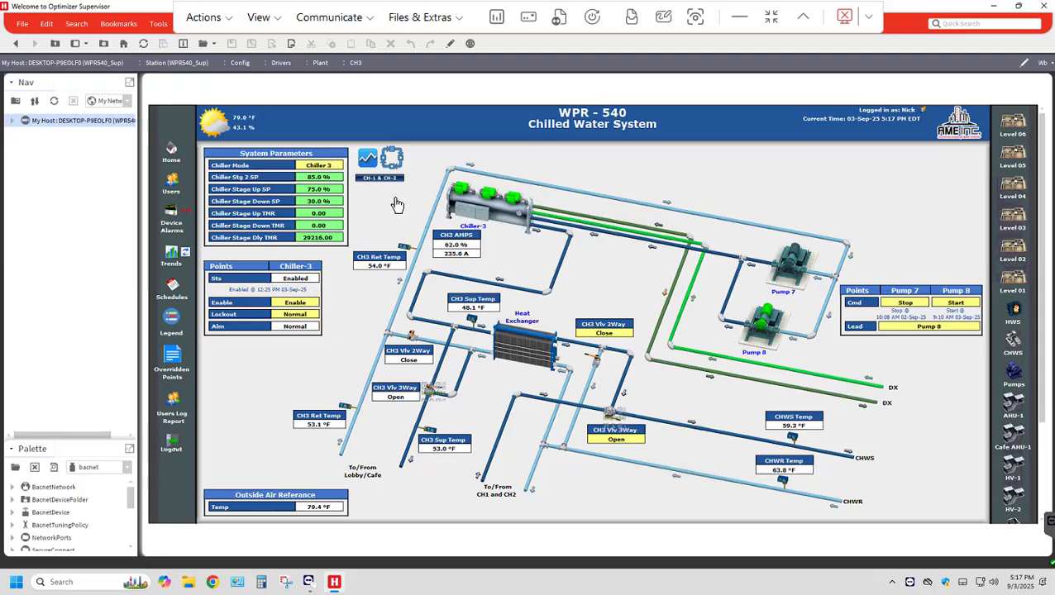
Step: Review the command choices for Chiller-3's Enable point and for Pump 7 and Pump 8 on the Chilled Water System page
{"action": "left_click", "coordinate": [288, 305]}
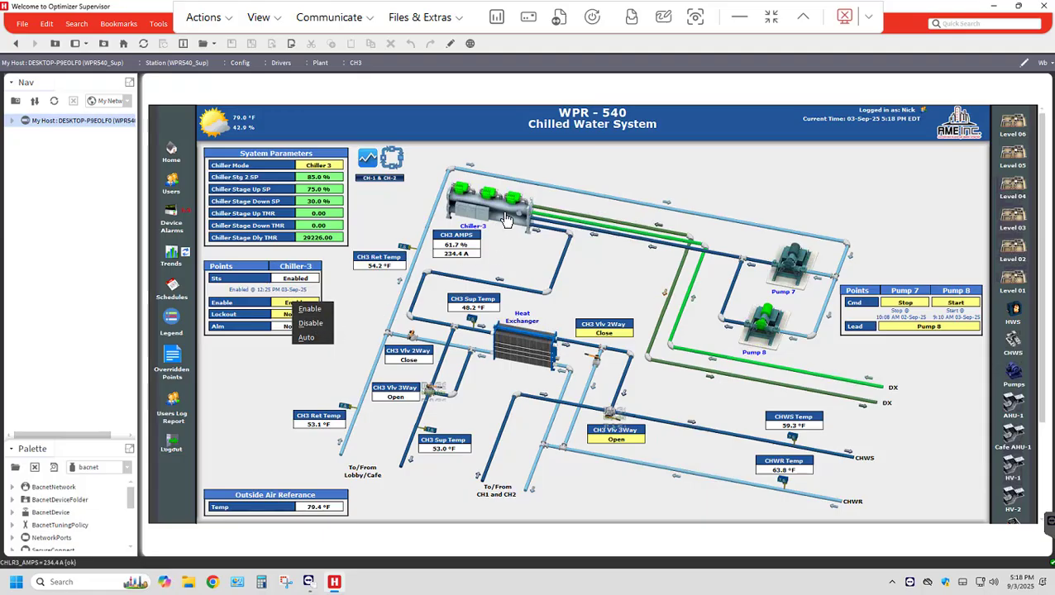
{"action": "left_click", "coordinate": [332, 337]}
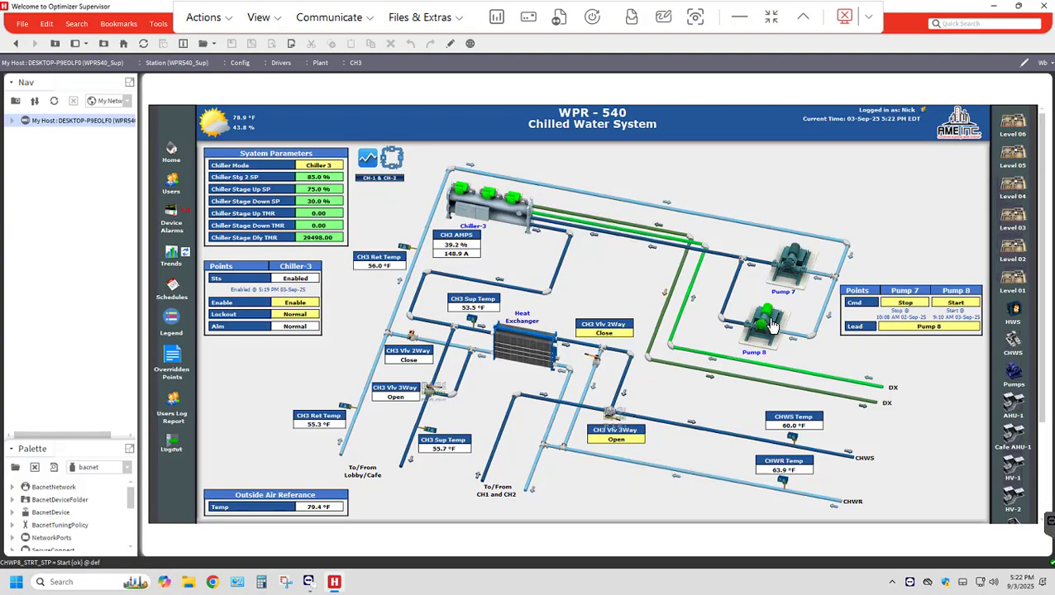
{"action": "left_click", "coordinate": [955, 306]}
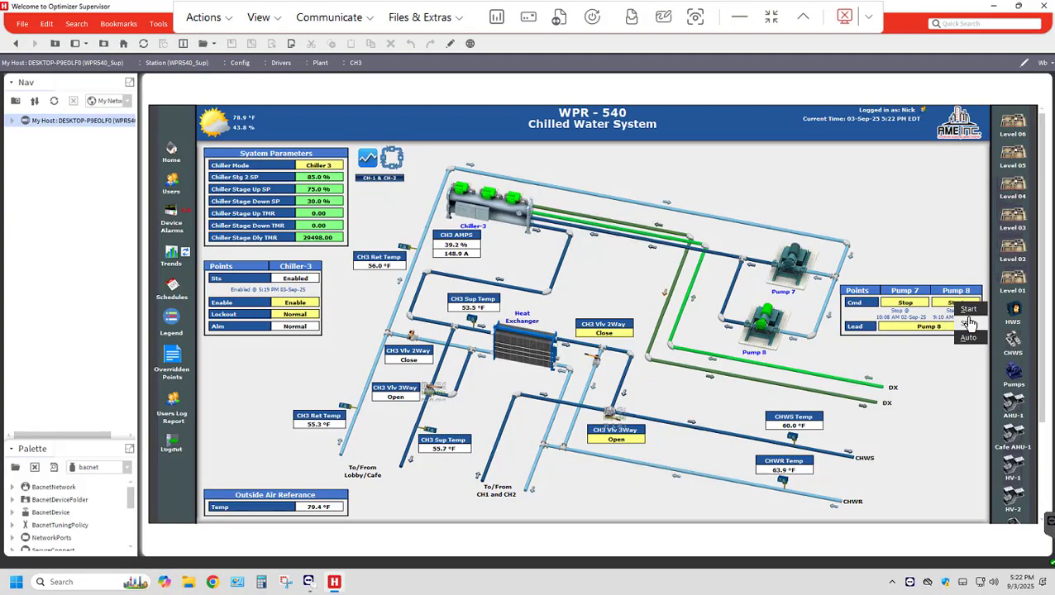
{"action": "left_click", "coordinate": [898, 305]}
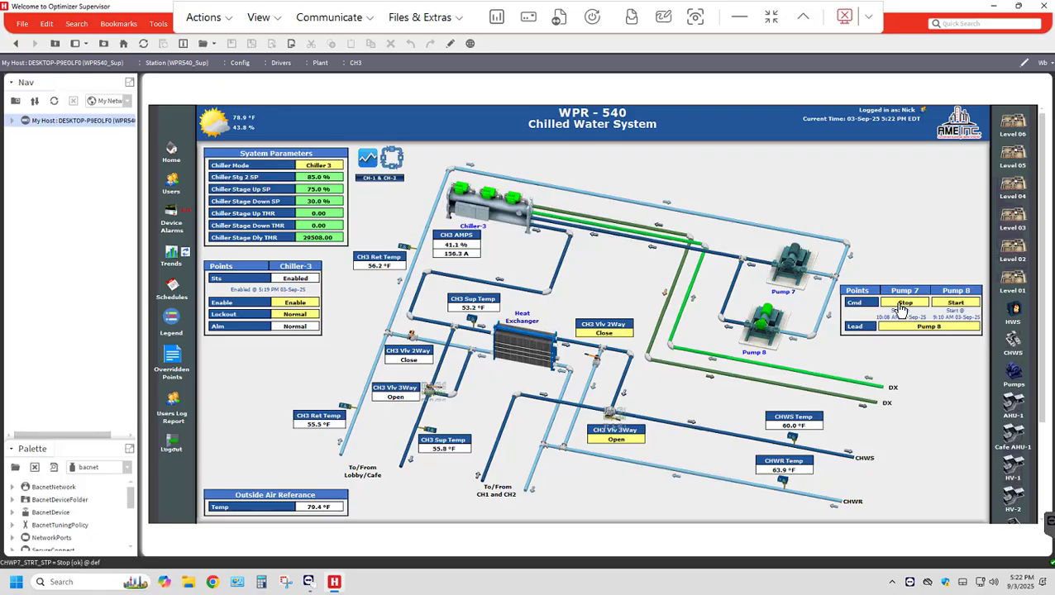
{"action": "left_click", "coordinate": [955, 305]}
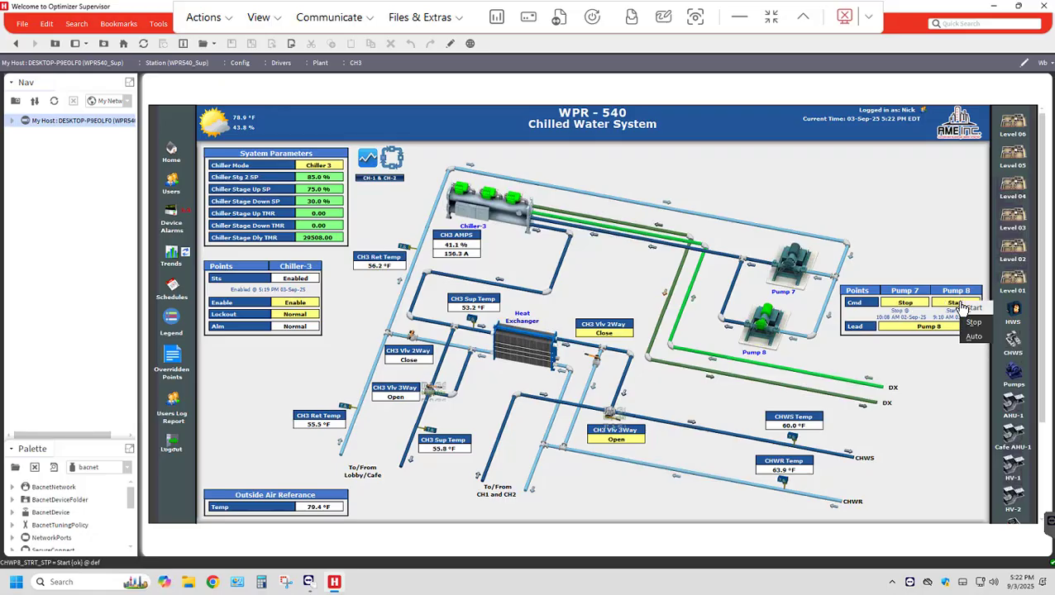
{"action": "left_click", "coordinate": [910, 305]}
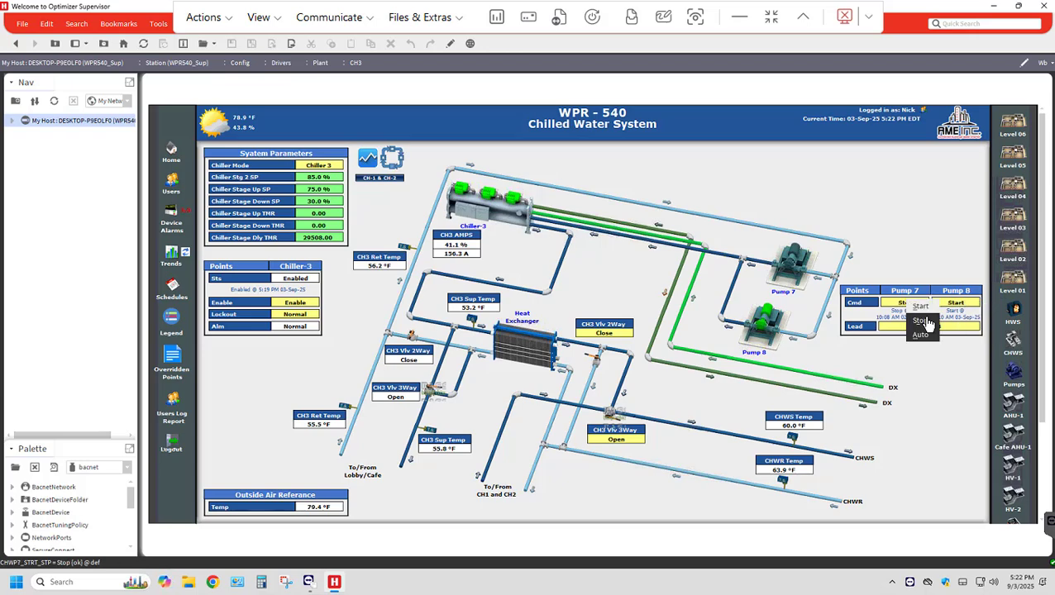
{"action": "left_click", "coordinate": [955, 305]}
{"action": "left_click", "coordinate": [955, 306]}
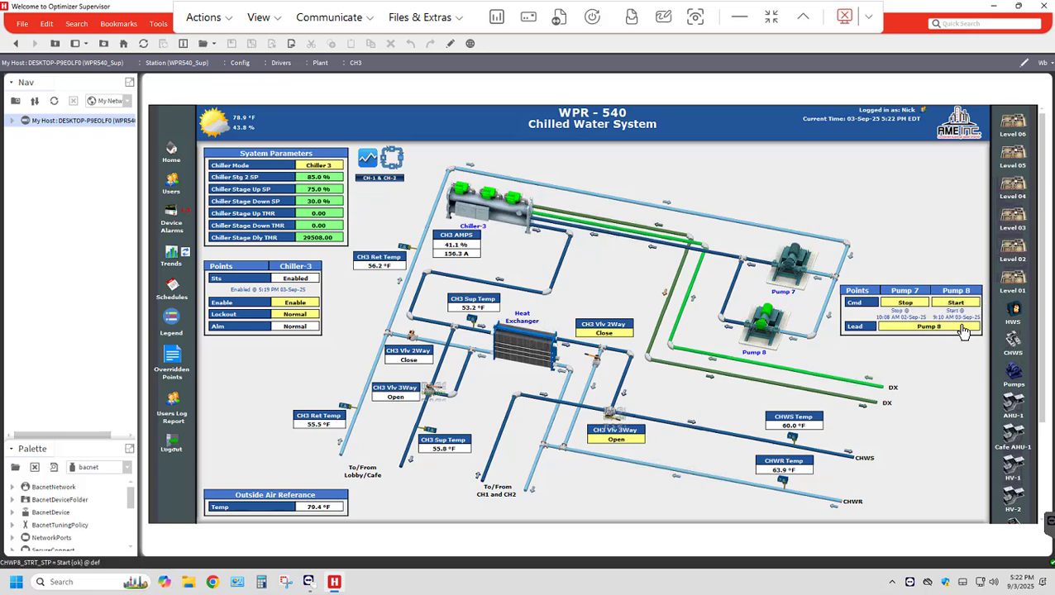
Step: Check the command choices for Pump 8, then view the AHU-1 page and its AHU-1 Riser page
{"action": "right_click", "coordinate": [952, 304]}
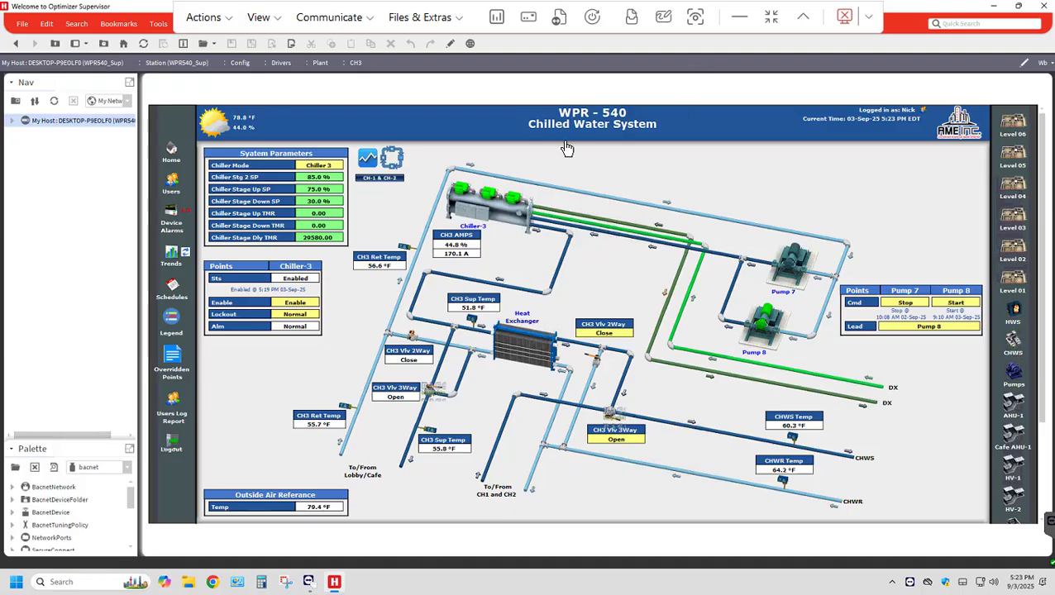
{"action": "left_click", "coordinate": [1002, 412]}
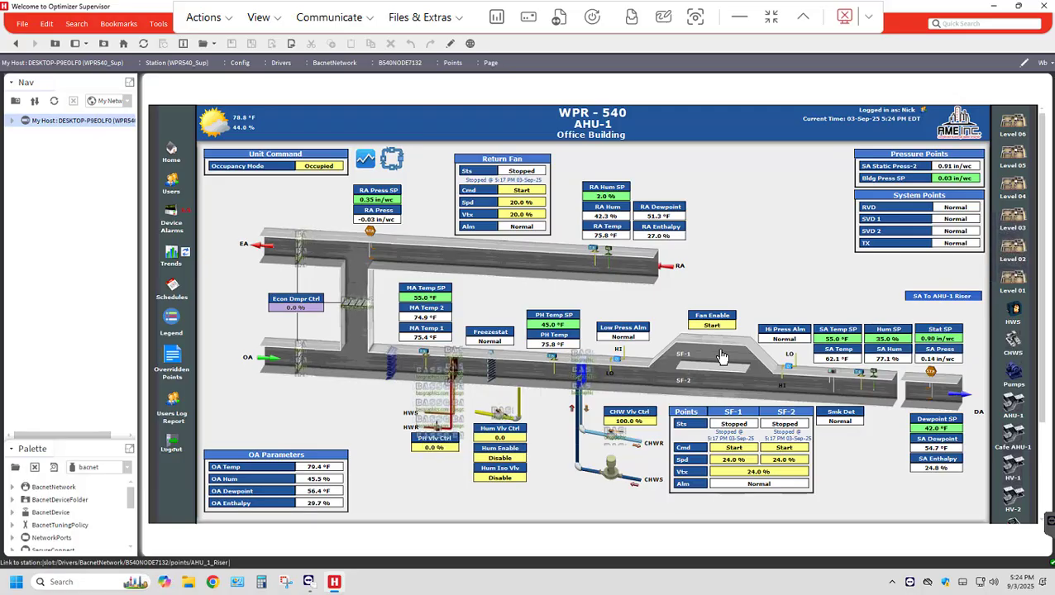
{"action": "left_click", "coordinate": [928, 298]}
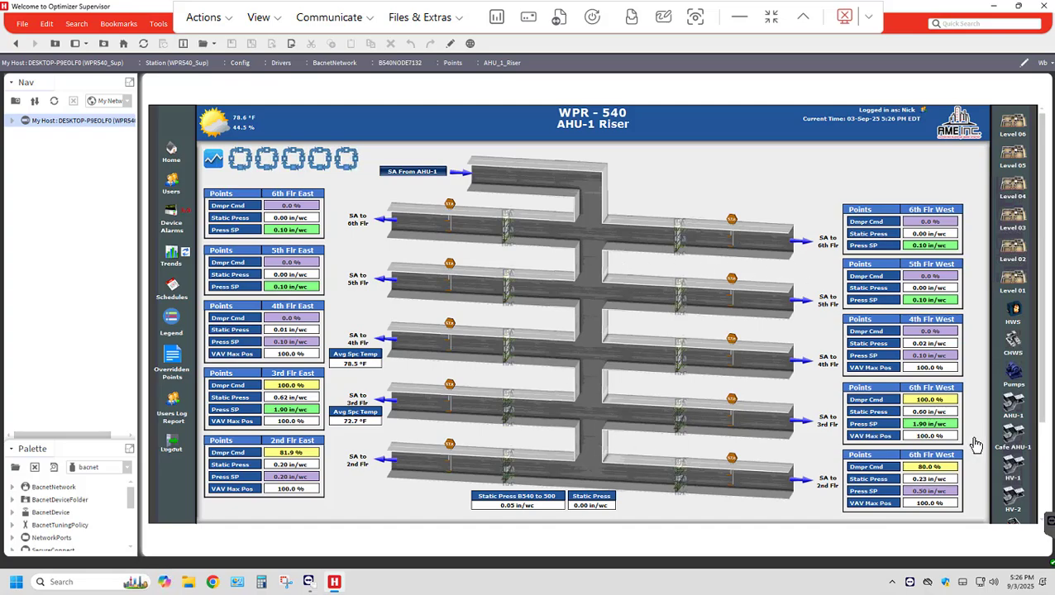
Step: Return to the Chilled Water System and view the CH-3 page before going back to CH-1 & CH-2
{"action": "left_click", "coordinate": [1010, 345]}
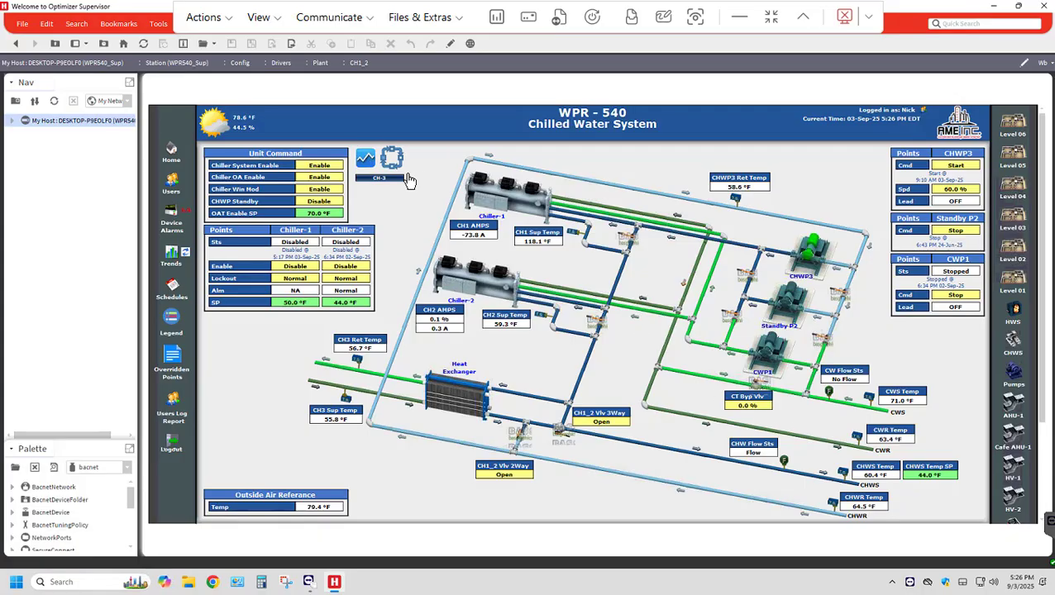
{"action": "left_click", "coordinate": [381, 178]}
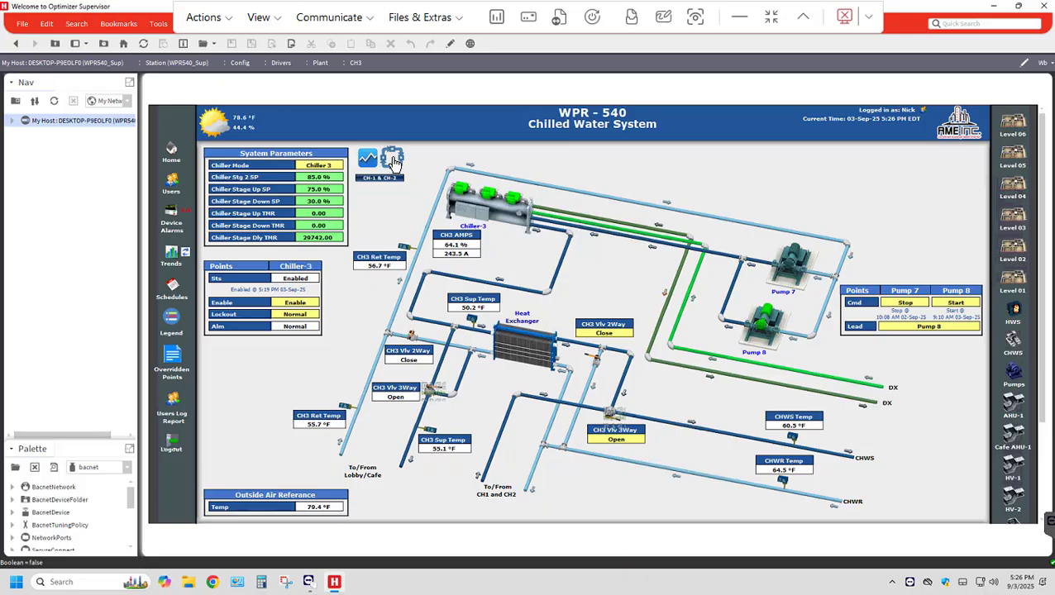
{"action": "left_click", "coordinate": [370, 185]}
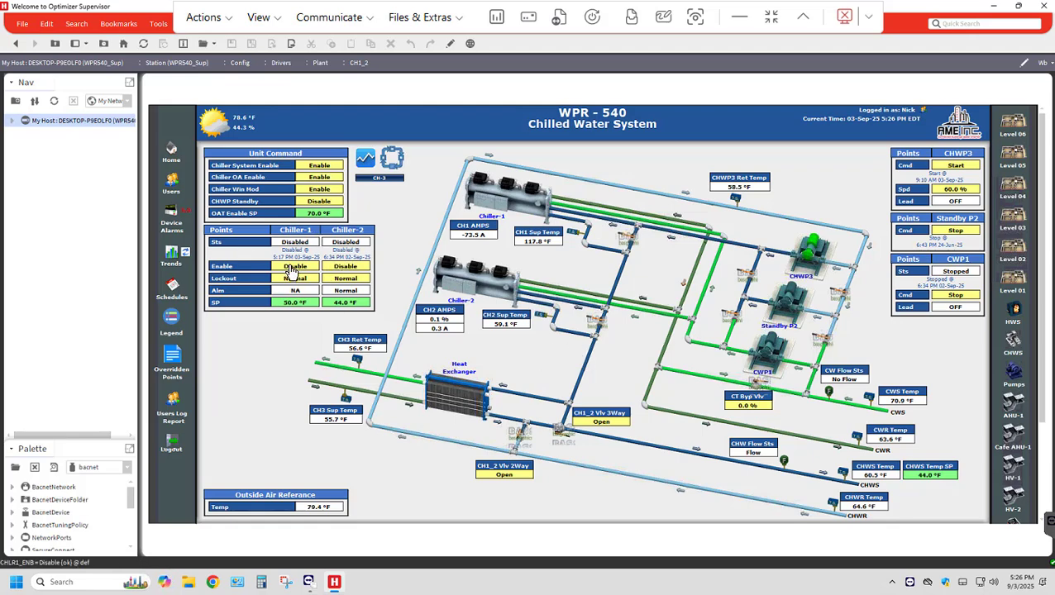
Step: Review the command choices of the Enable points for Chiller-1 and Chiller-2
{"action": "left_click", "coordinate": [294, 267]}
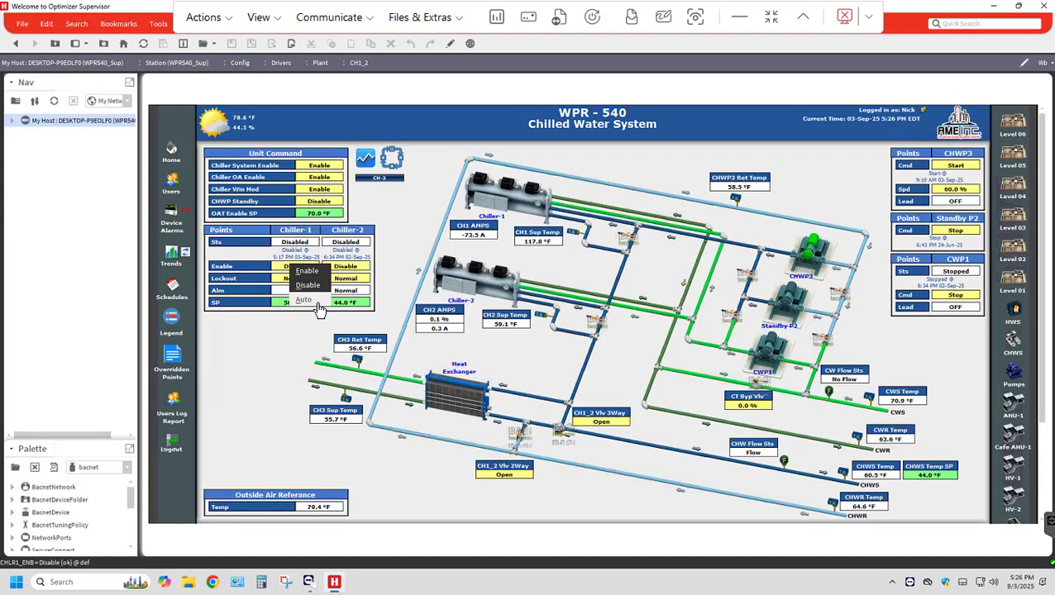
{"action": "left_click", "coordinate": [354, 270]}
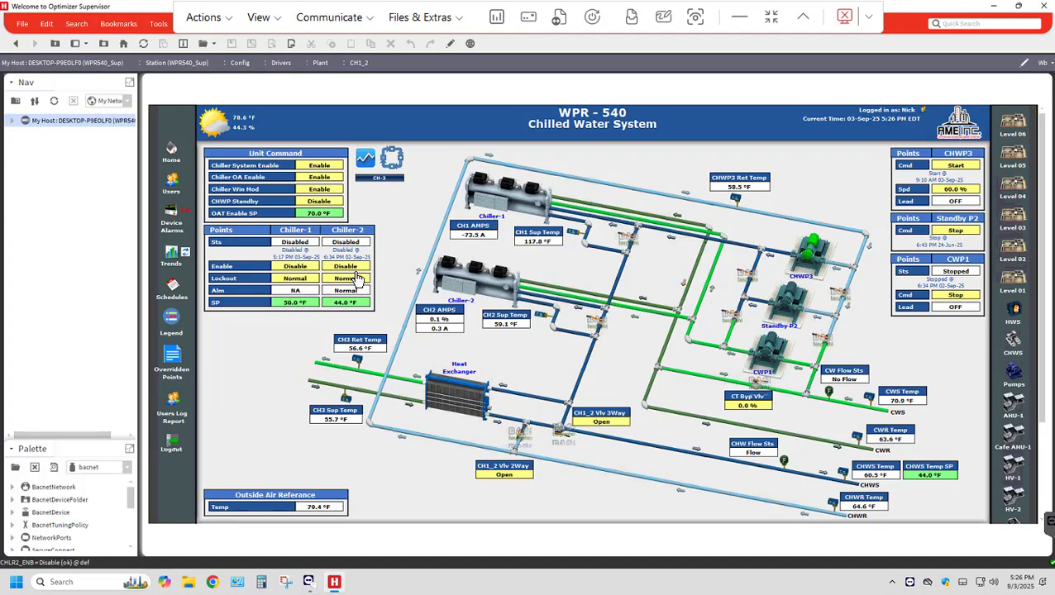
{"action": "left_click", "coordinate": [354, 268]}
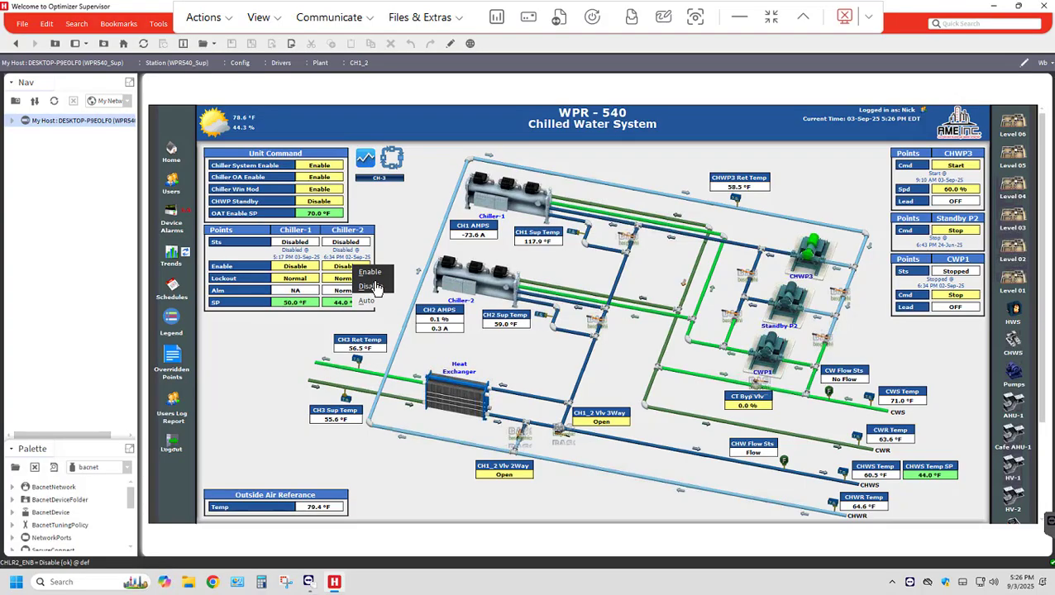
{"action": "left_click", "coordinate": [261, 330]}
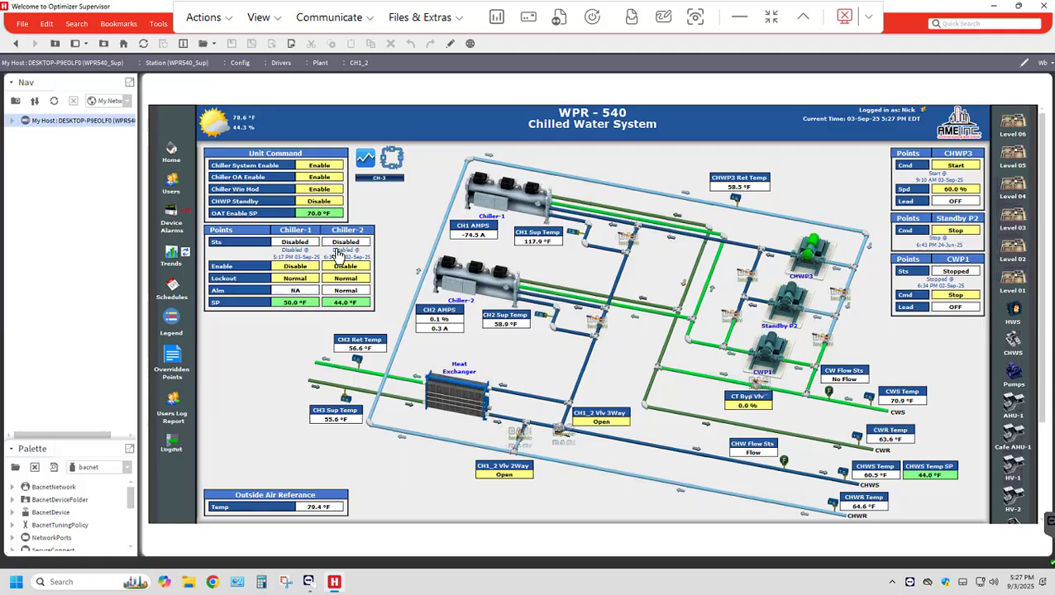
Step: Compare Chiller-3 and its heat exchanger with the CH-1 & CH-2 equipment by alternating between the two Chilled Water System pages
{"action": "left_click", "coordinate": [382, 177]}
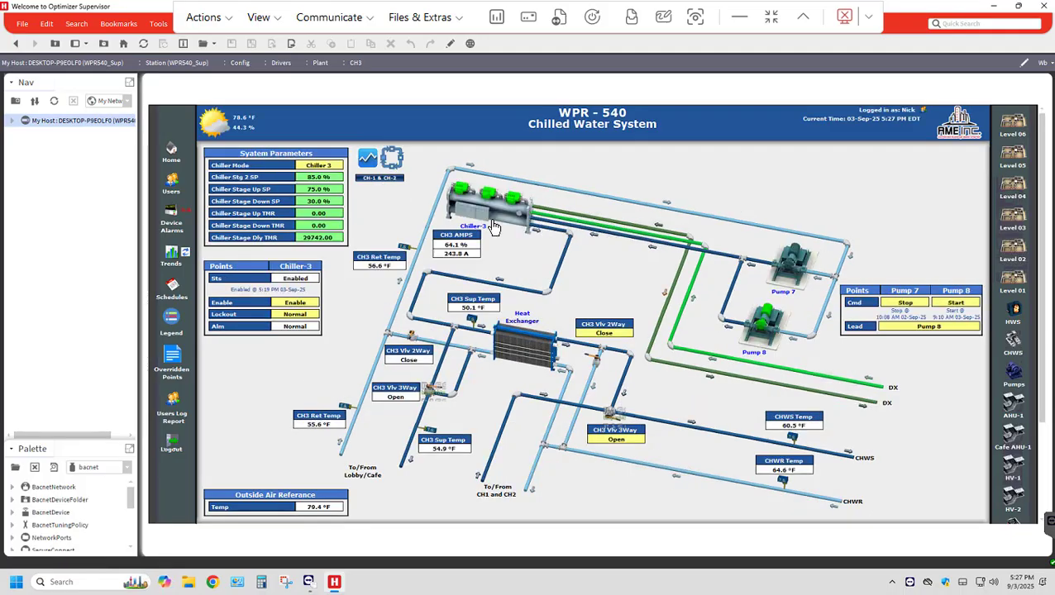
{"action": "left_click", "coordinate": [372, 183]}
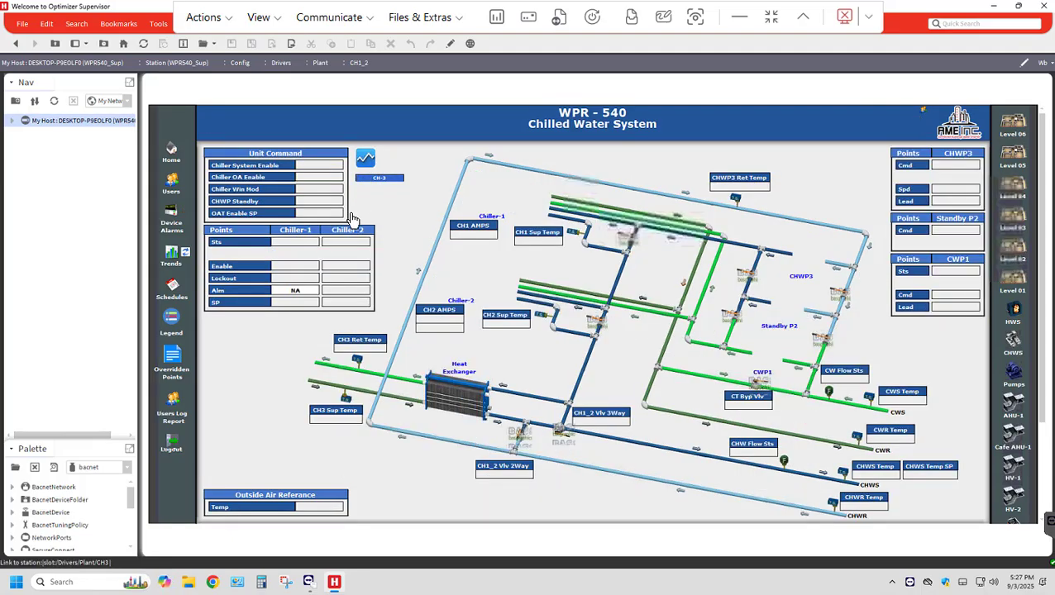
{"action": "left_click", "coordinate": [397, 182]}
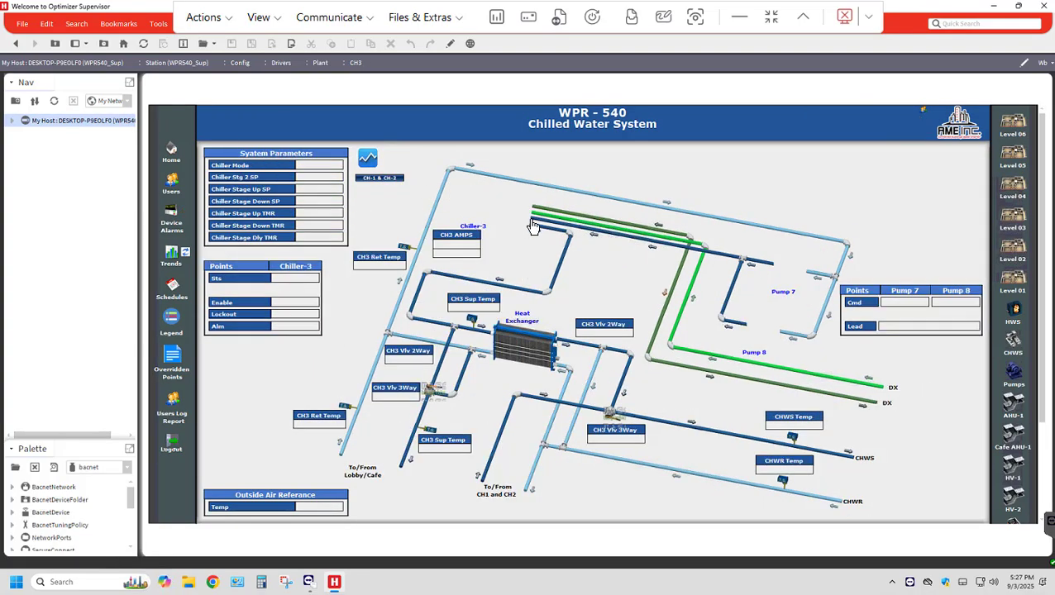
{"action": "left_click", "coordinate": [374, 185]}
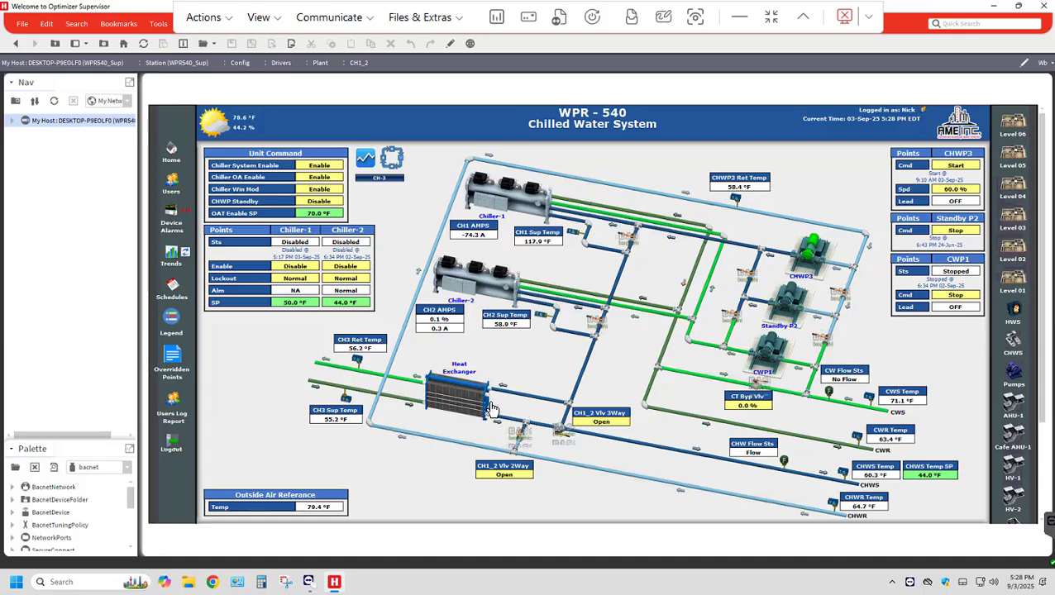
{"action": "left_click", "coordinate": [380, 189]}
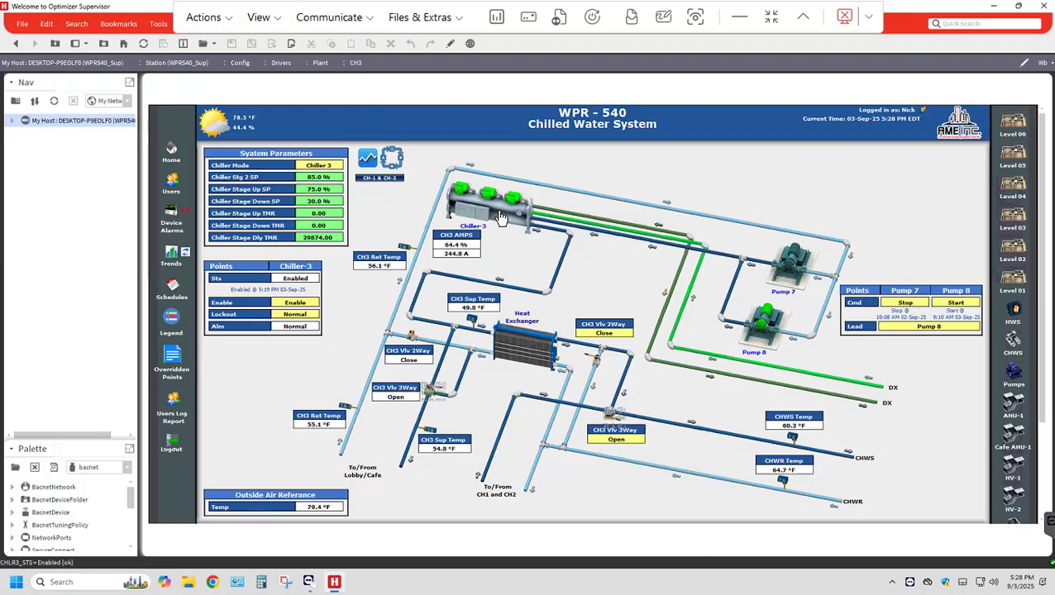
{"action": "left_click", "coordinate": [382, 175]}
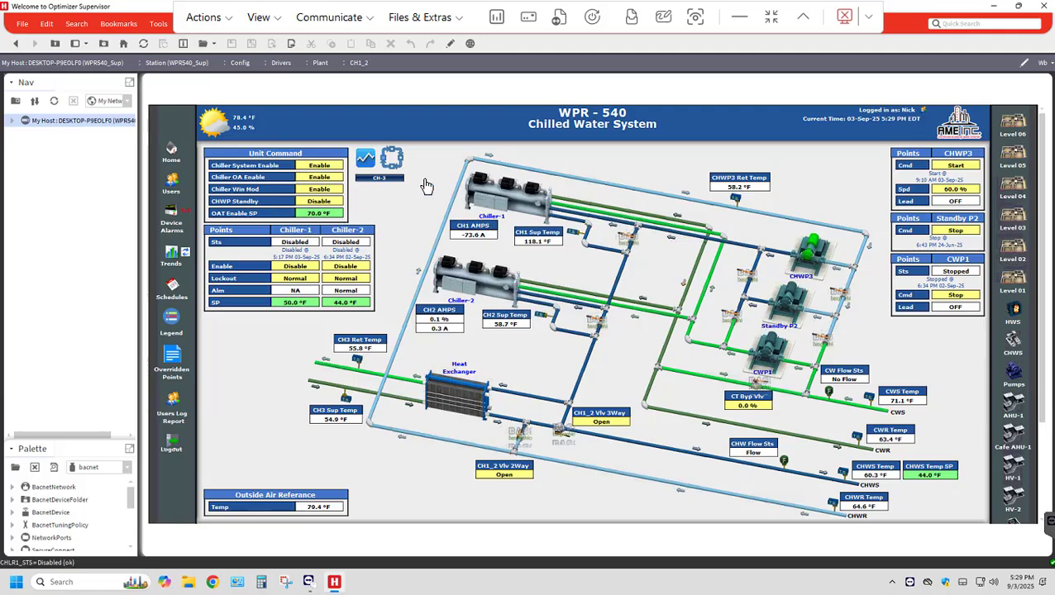
Step: Review the command choices for OAT Enable SP, then revisit the CH-3 page and return to CH-1 & CH-2
{"action": "right_click", "coordinate": [330, 214]}
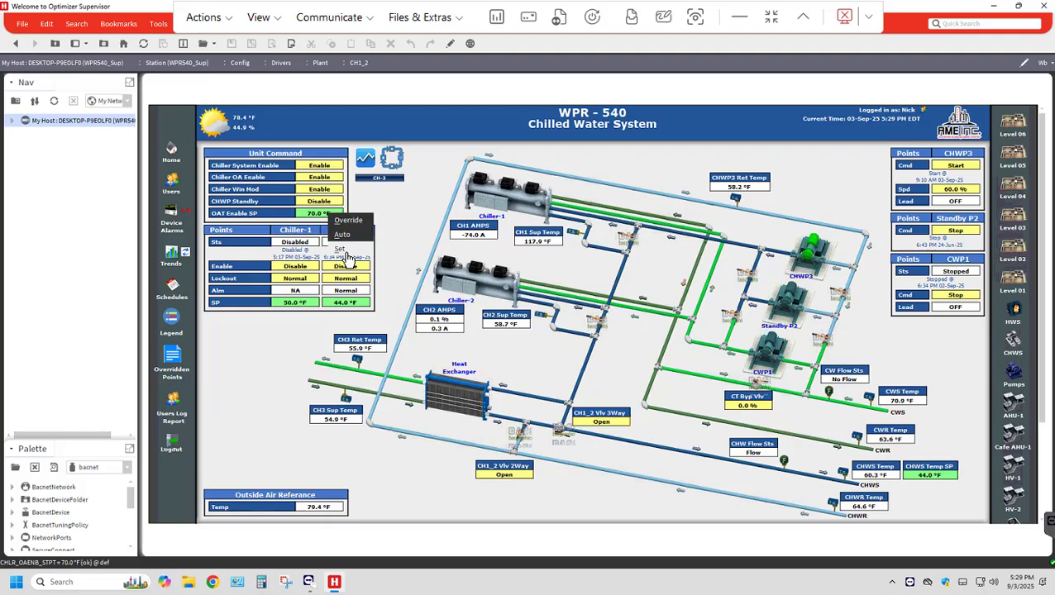
{"action": "left_click", "coordinate": [344, 250]}
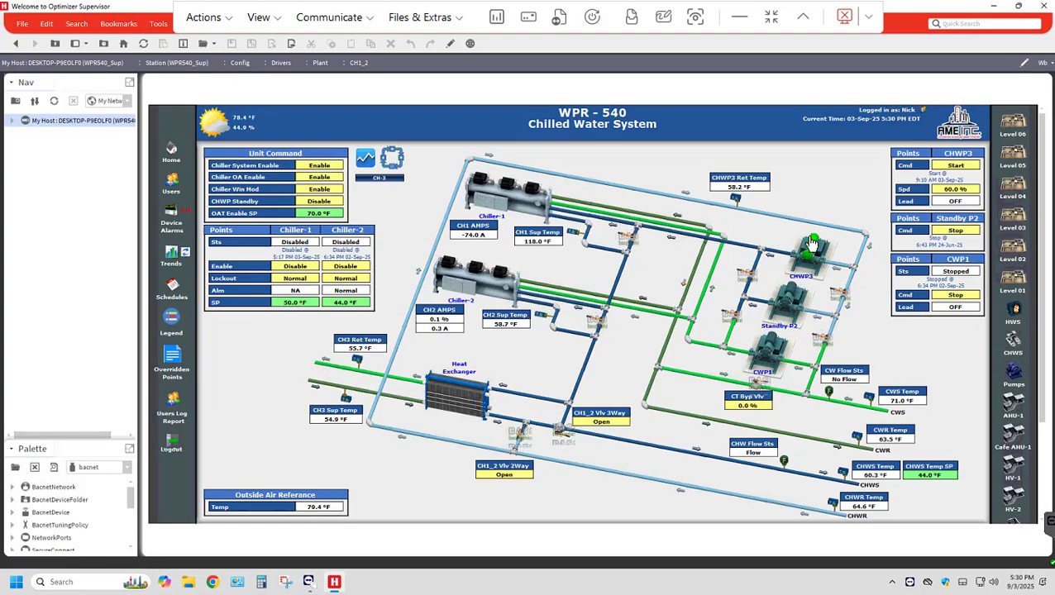
{"action": "left_click", "coordinate": [380, 181]}
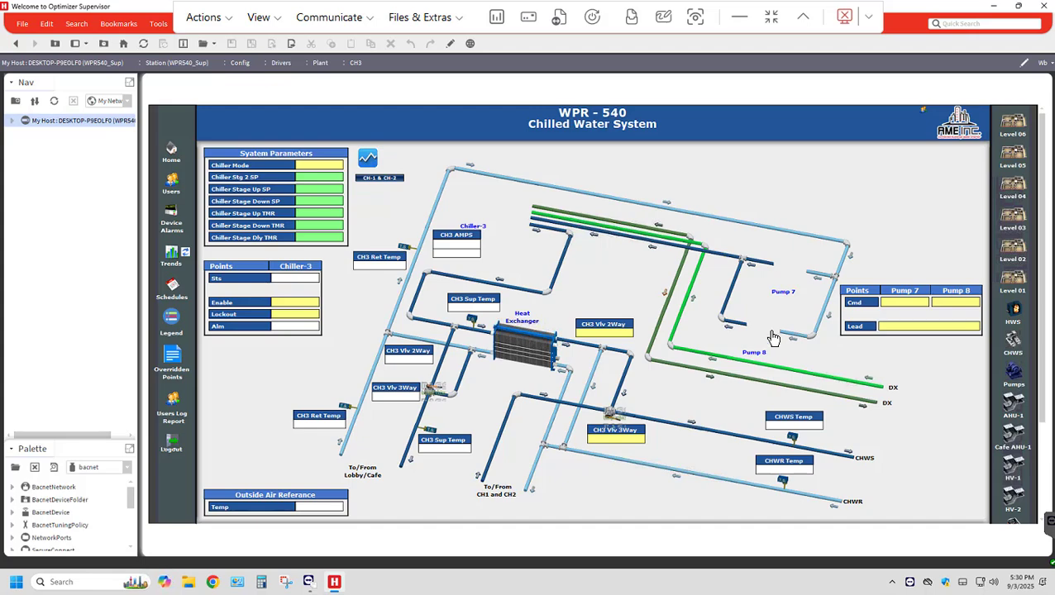
{"action": "left_click", "coordinate": [378, 181]}
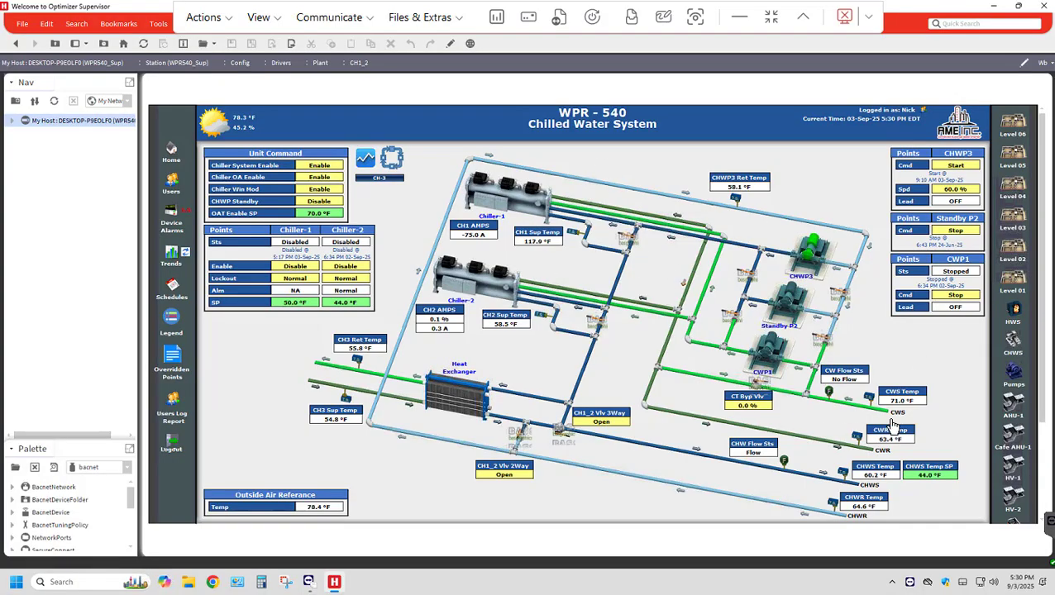
Step: Revisit the AHU-1 page from the Chilled Water System, view the AHU-1 Riser page and return to AHU-1
{"action": "left_click", "coordinate": [1013, 342]}
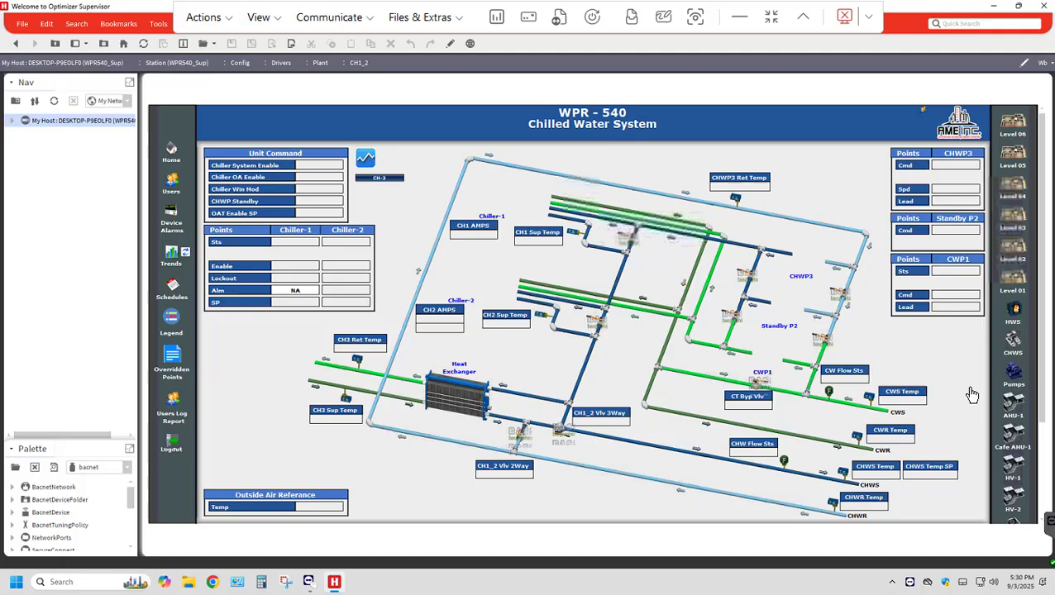
{"action": "left_click", "coordinate": [1013, 411]}
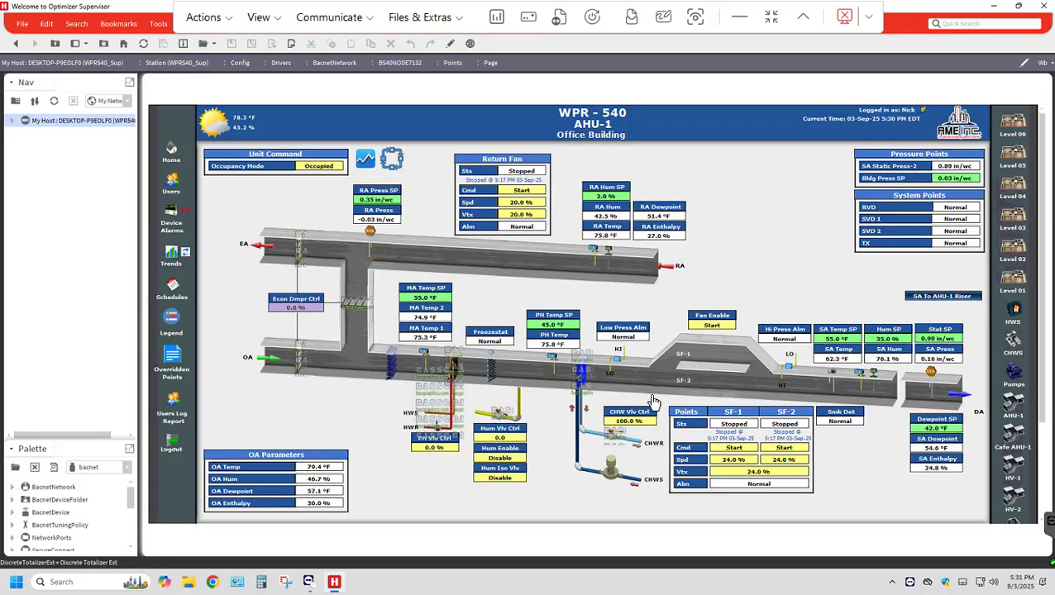
{"action": "left_click", "coordinate": [918, 298]}
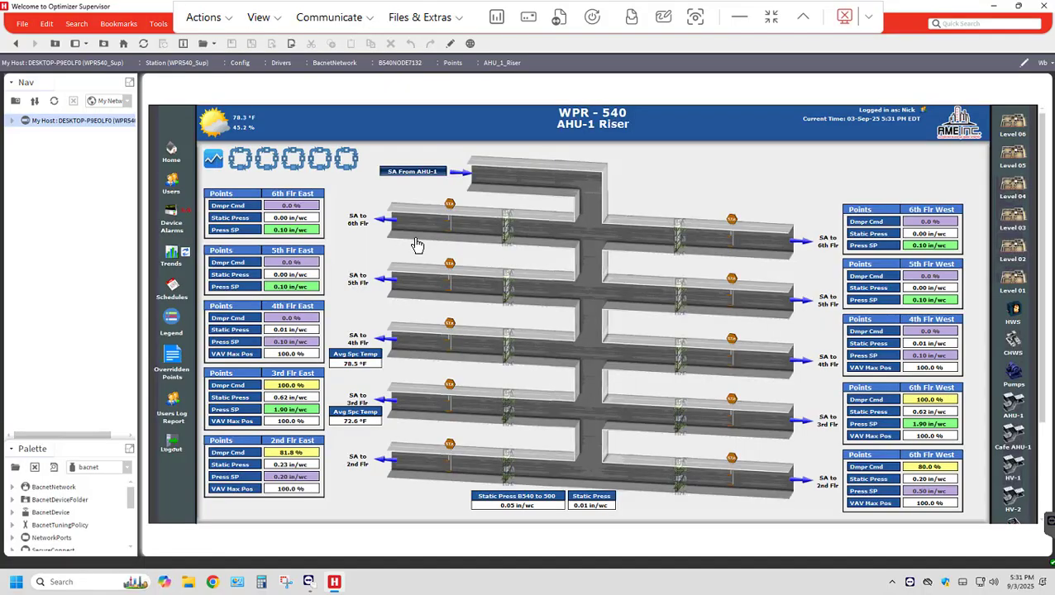
{"action": "left_click", "coordinate": [1005, 407]}
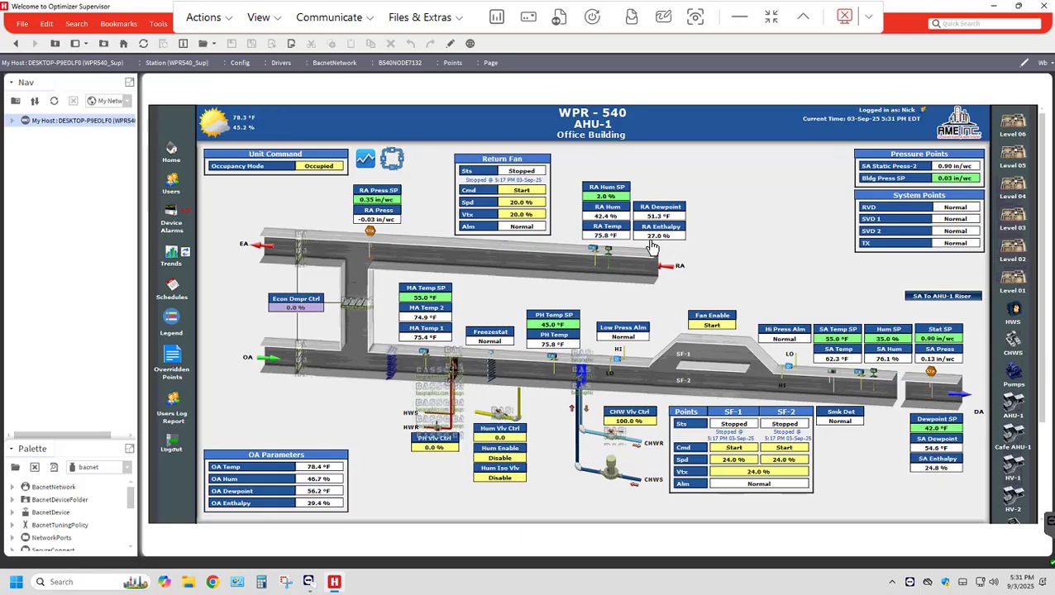
Step: Review the command choices for AHU-1's RA Hum SP and Econ Dmpr Ctrl points
{"action": "right_click", "coordinate": [607, 203]}
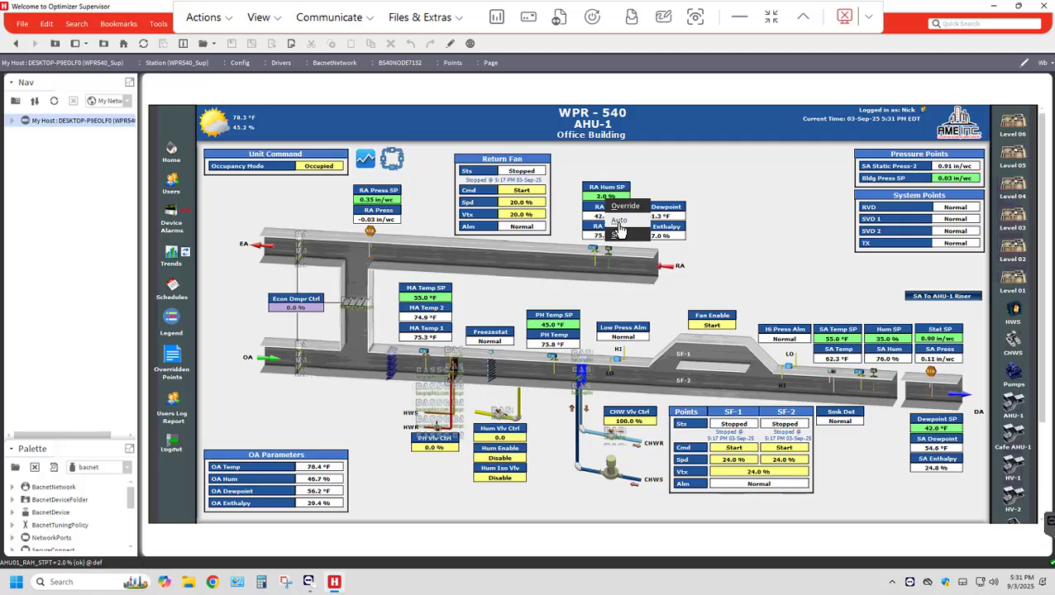
{"action": "left_click", "coordinate": [675, 166]}
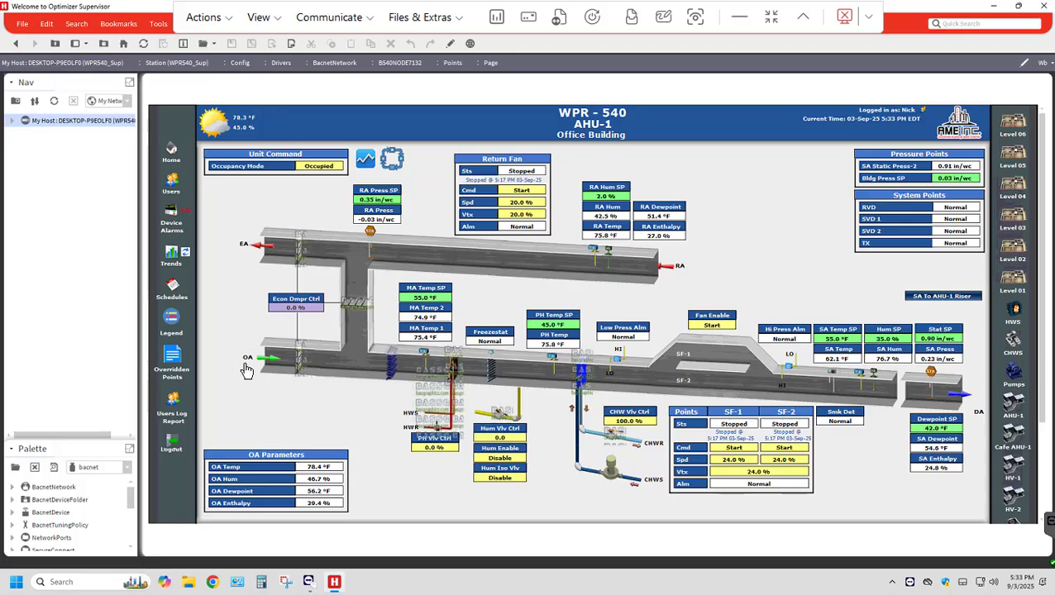
{"action": "left_click", "coordinate": [295, 316]}
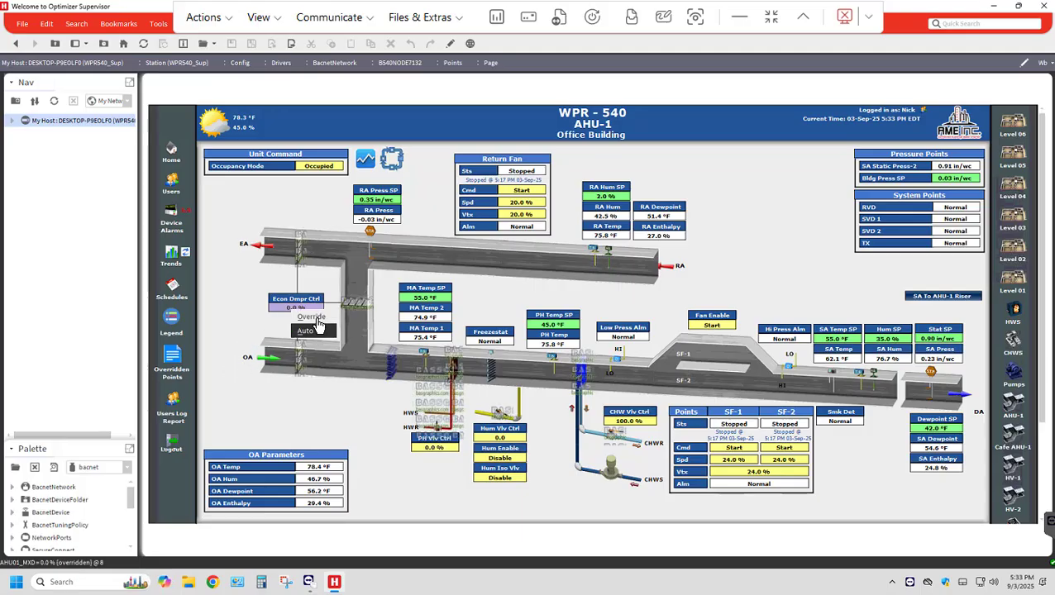
{"action": "left_click", "coordinate": [319, 329]}
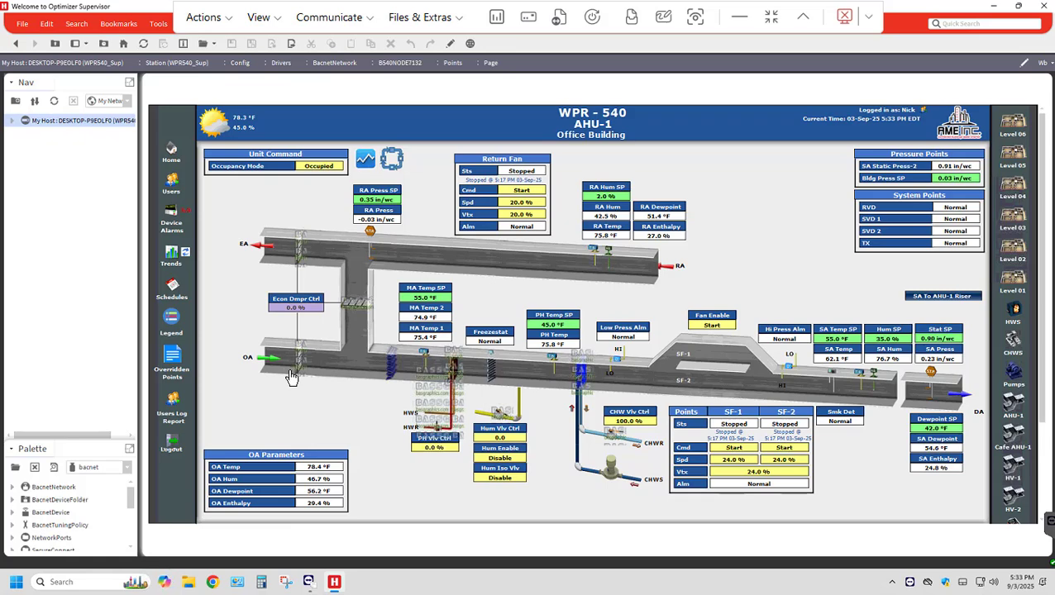
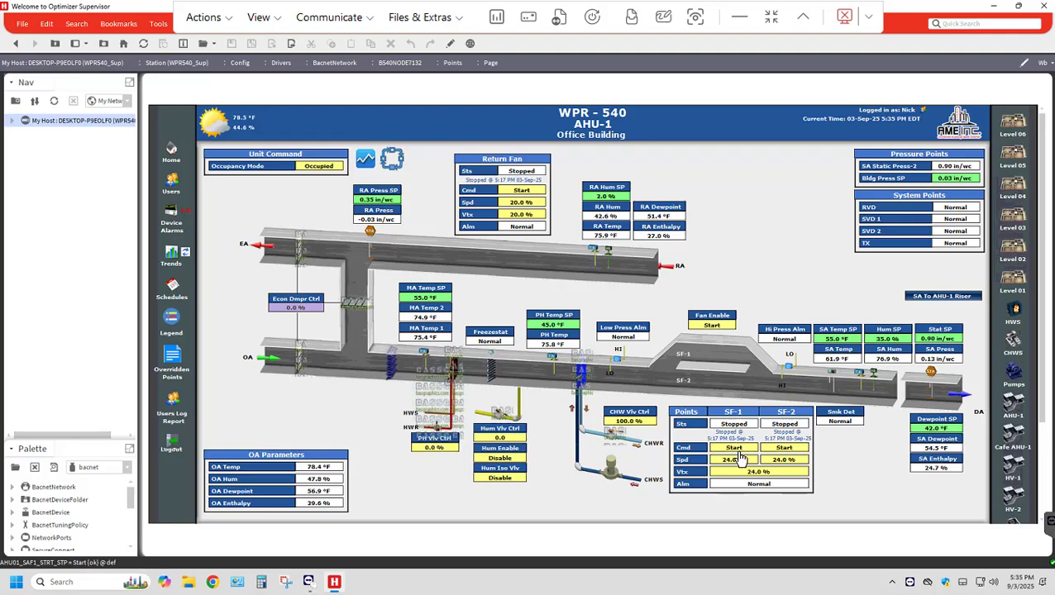
Step: Review the command choices for supply fan SF-1 on AHU-1, then view the Cafe AHU-1 page
{"action": "left_click", "coordinate": [743, 451]}
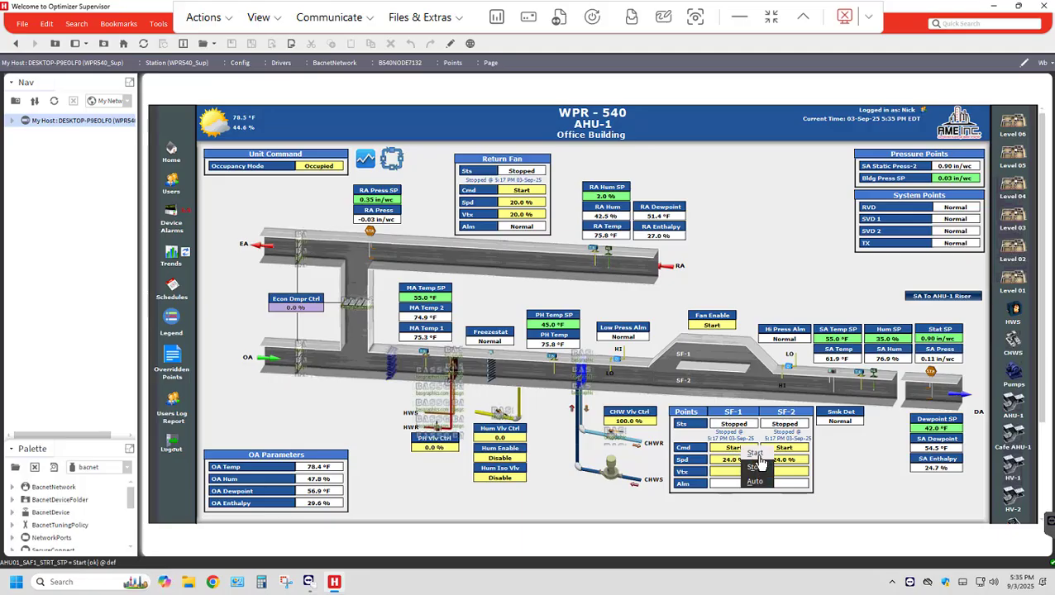
{"action": "left_click", "coordinate": [706, 452]}
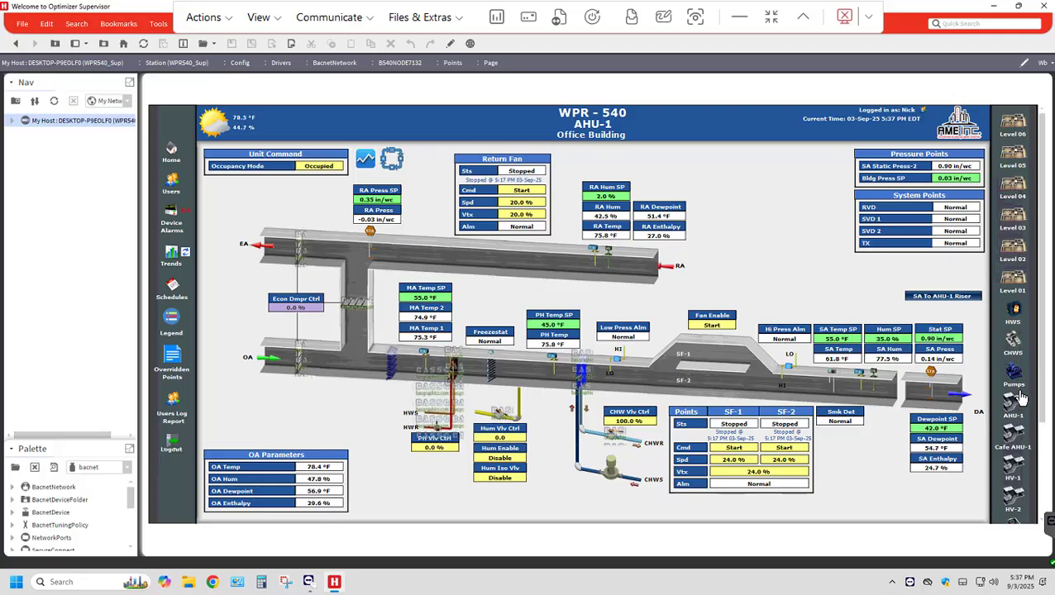
{"action": "left_click", "coordinate": [1008, 440]}
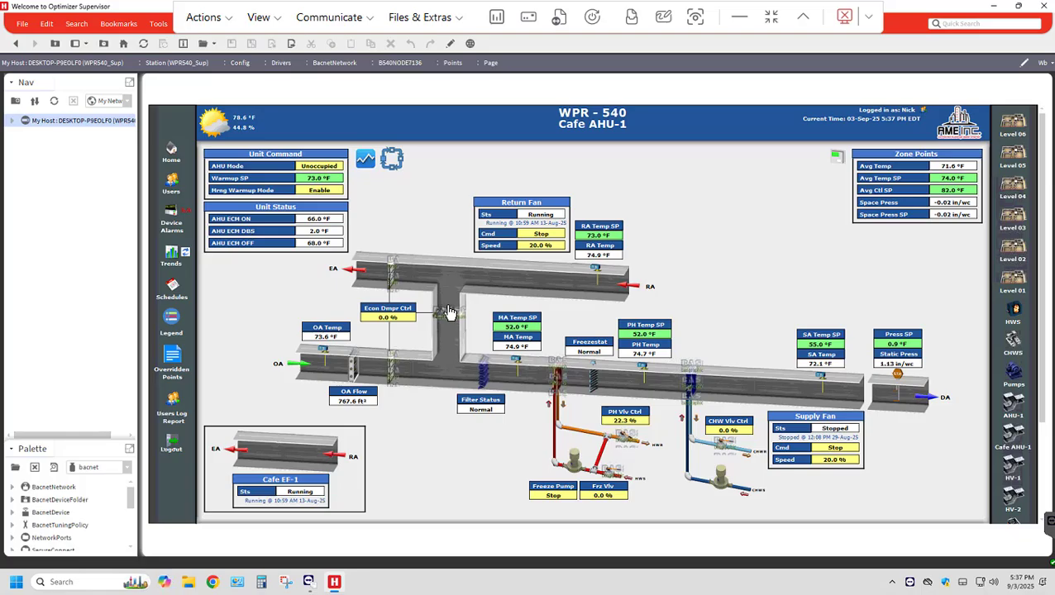
{"action": "key", "text": "F10"}
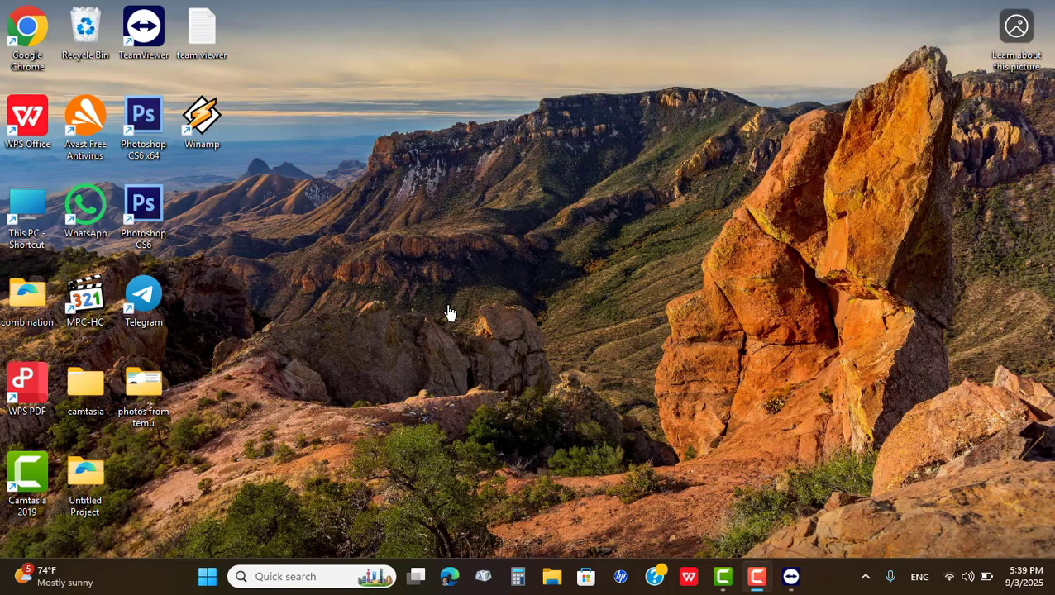
{"action": "left_click", "coordinate": [753, 583]}
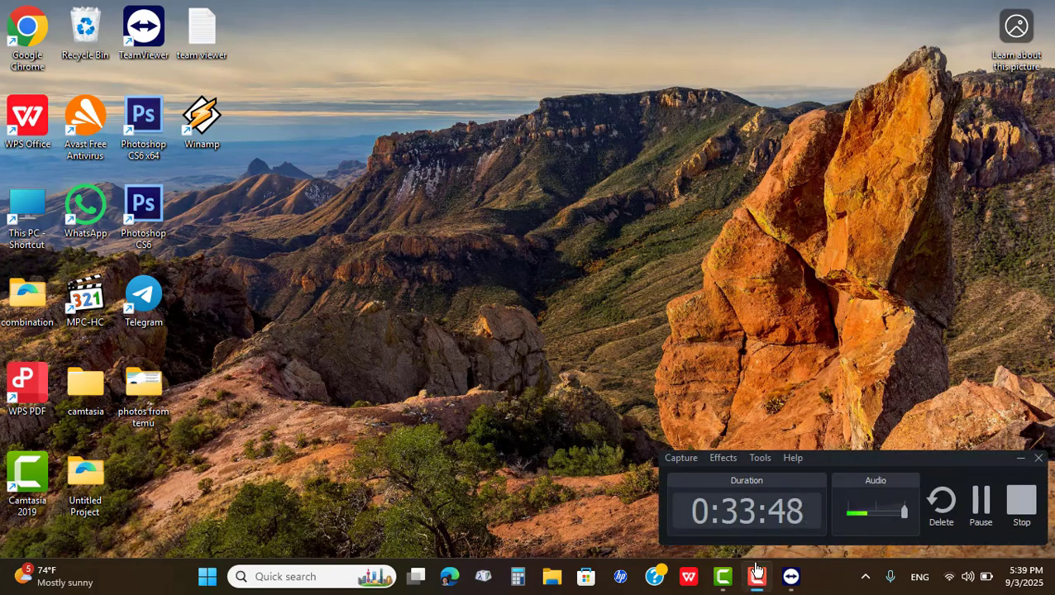
{"action": "left_click", "coordinate": [717, 583]}
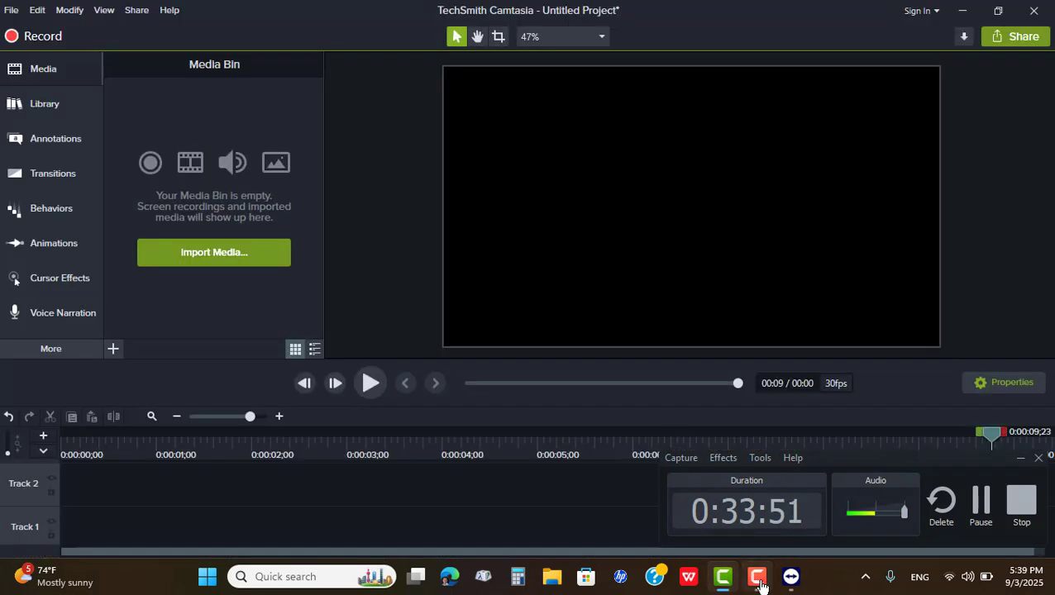
Step: Switch from Camtasia to the 540 Building Tarrytown TeamViewer session in full screen and maximize the Optimizer Supervisor window
{"action": "left_click", "coordinate": [963, 10]}
{"action": "mouse_move", "coordinate": [791, 582]}
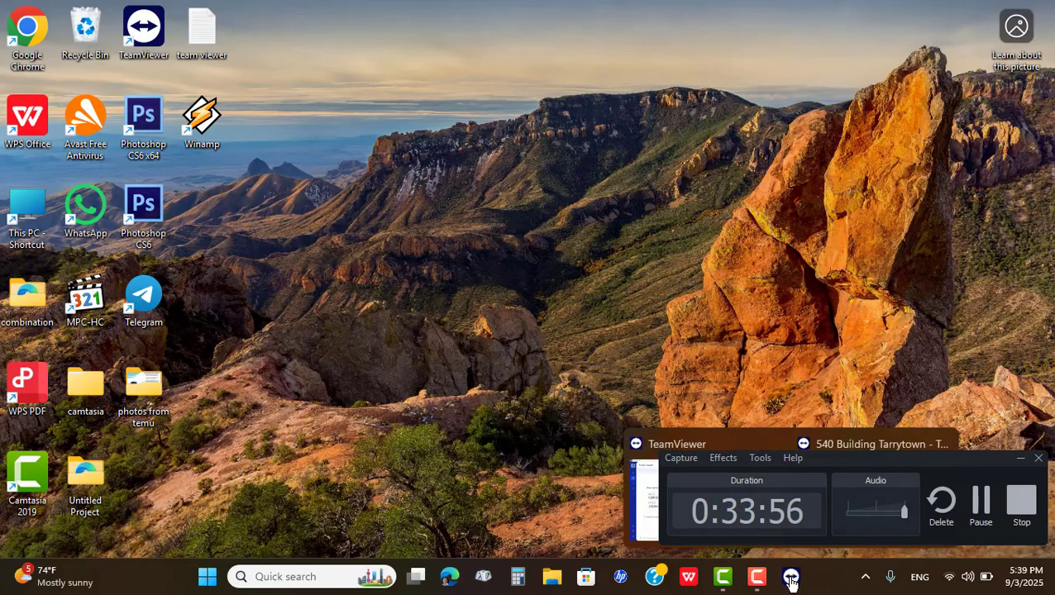
{"action": "left_click", "coordinate": [843, 443]}
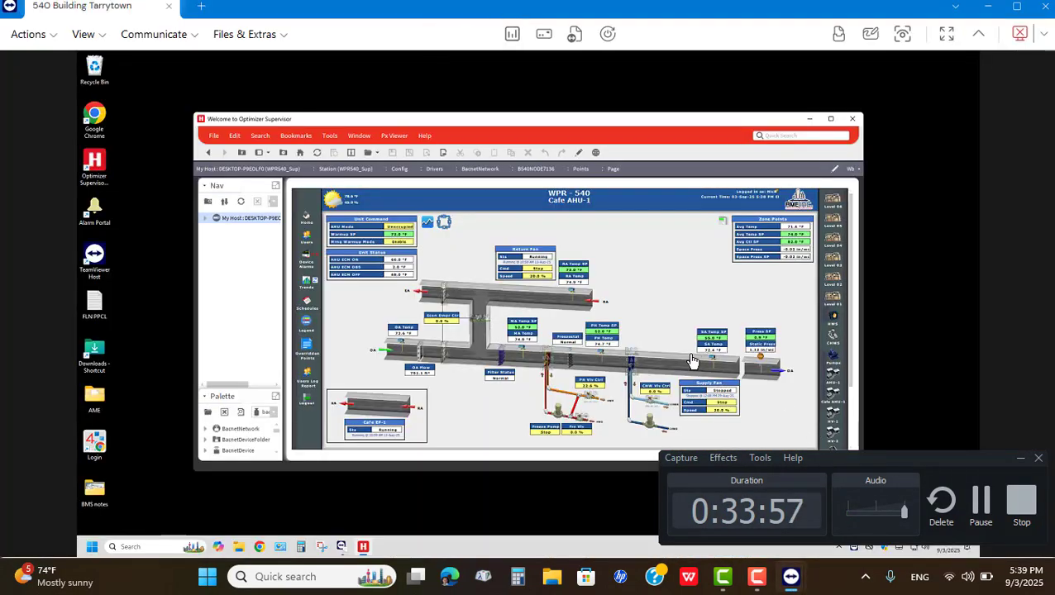
{"action": "left_click", "coordinate": [948, 34]}
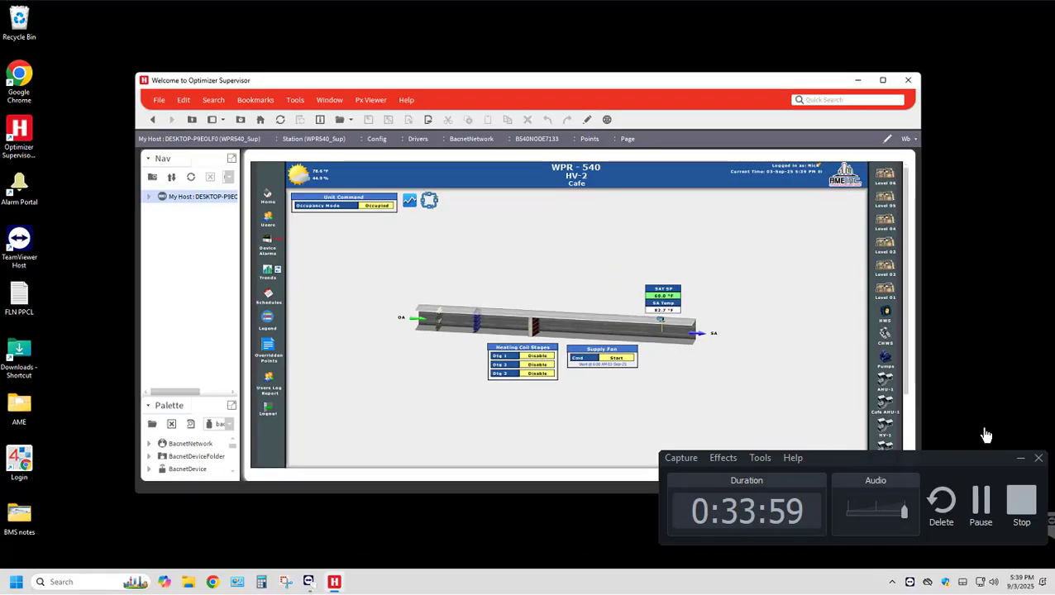
{"action": "left_click", "coordinate": [1020, 463]}
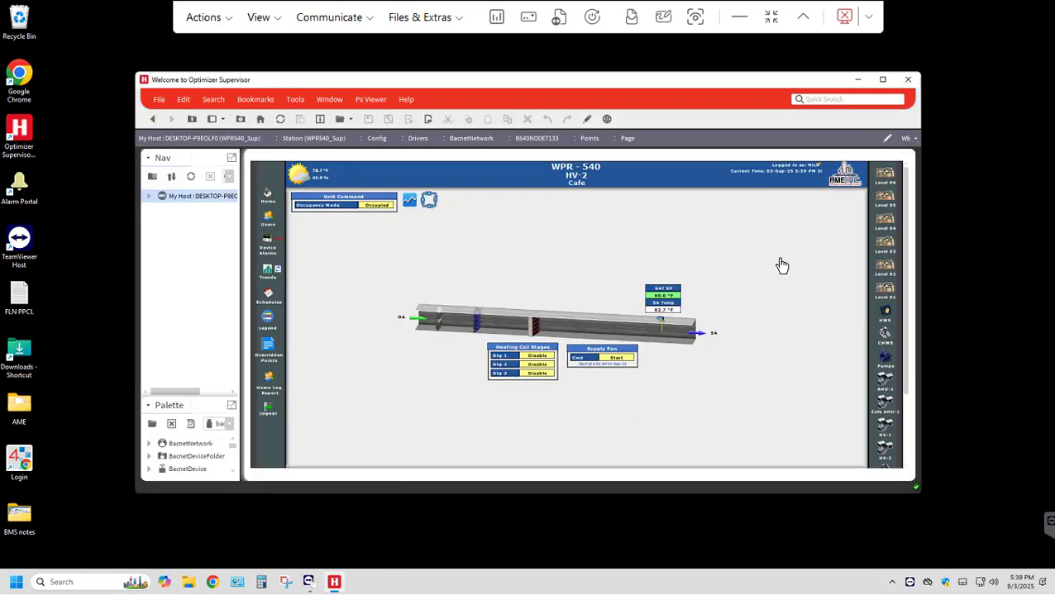
{"action": "left_click", "coordinate": [882, 79]}
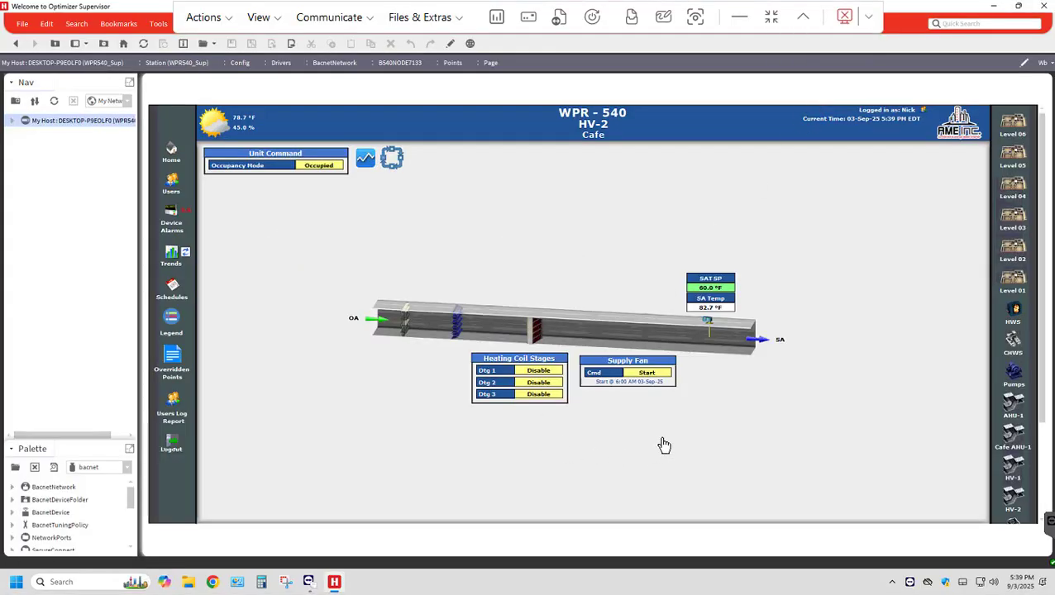
Step: View the Cafe AHU-1, Cafe & Glycol Pumps and Hot Water System pages
{"action": "left_click", "coordinate": [1015, 436]}
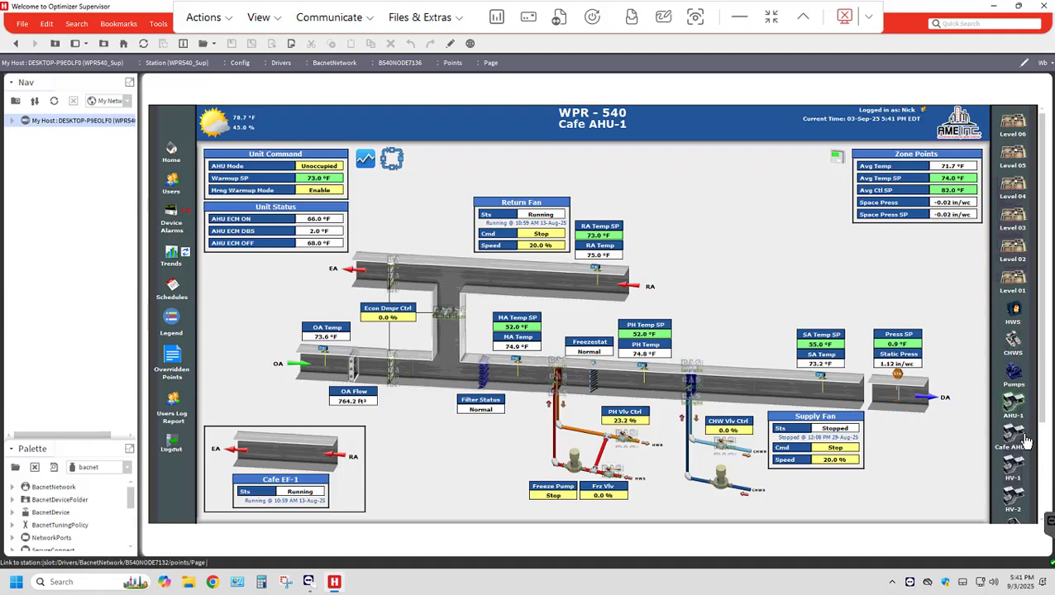
{"action": "left_click", "coordinate": [1008, 384]}
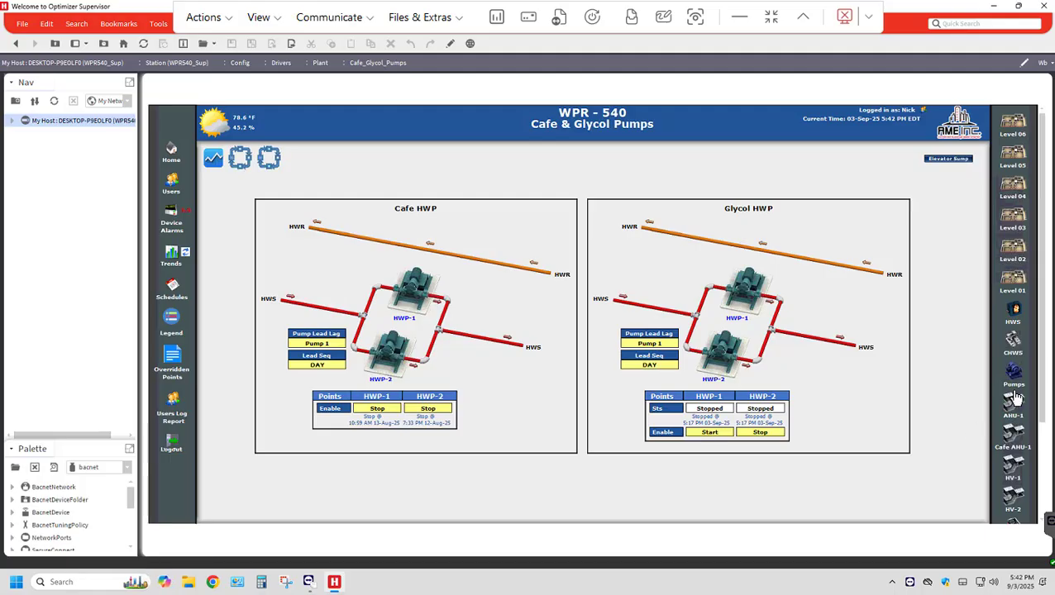
{"action": "left_click", "coordinate": [1012, 323]}
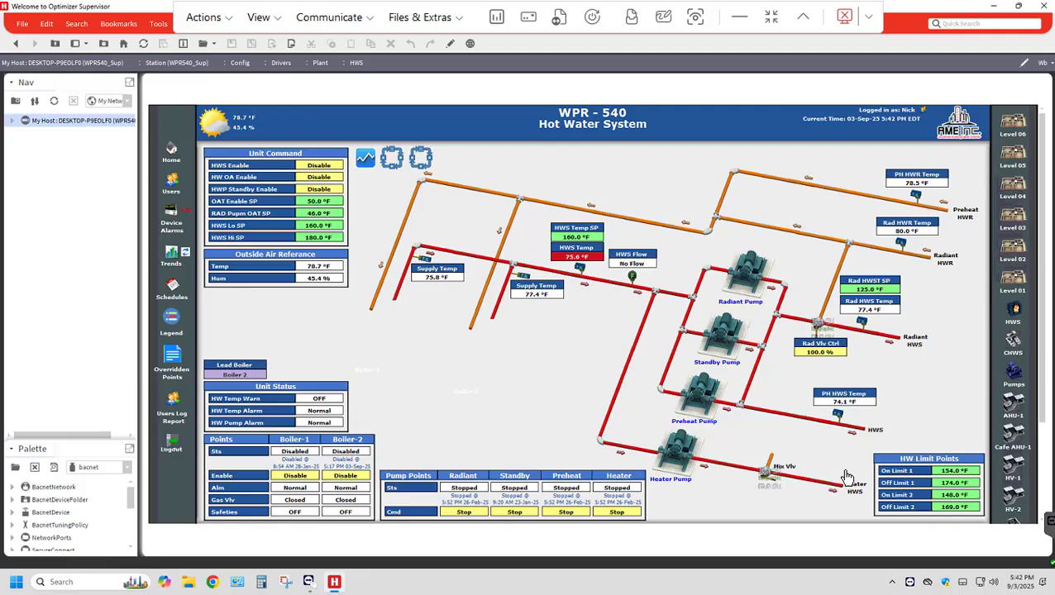
Step: View the cafe heating and ventilating unit pages HV-1 and HV-2
{"action": "scroll", "coordinate": [1012, 421], "scroll_direction": "down", "scroll_amount": 2}
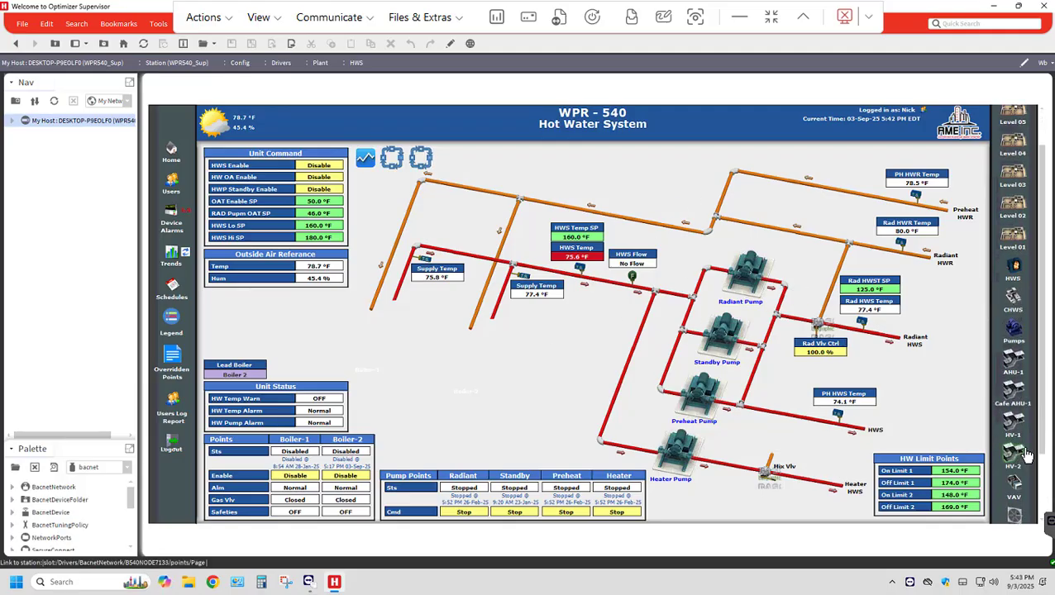
{"action": "left_click", "coordinate": [1013, 423]}
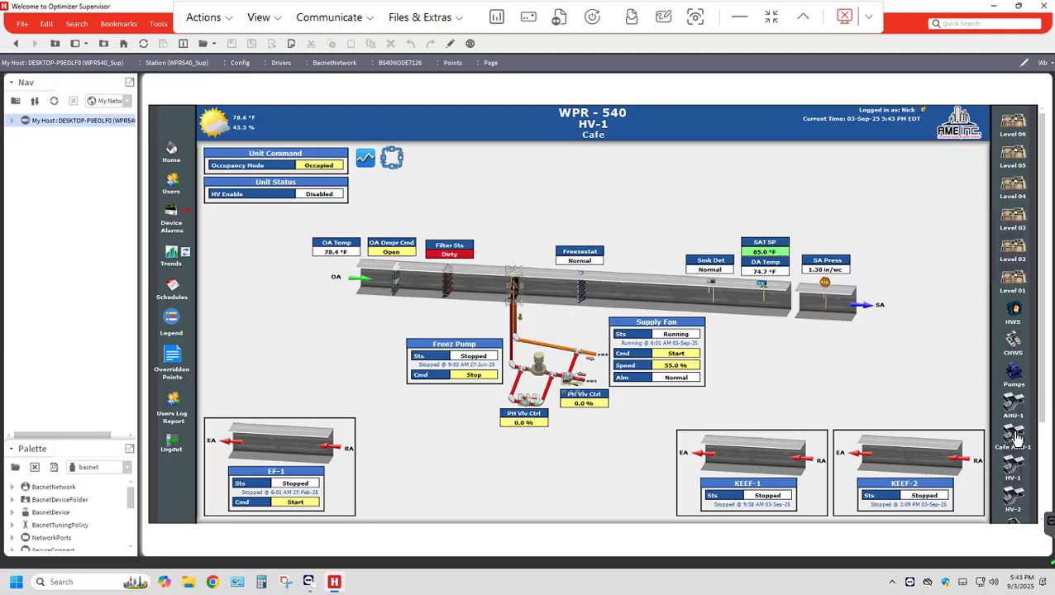
{"action": "scroll", "coordinate": [1025, 462], "scroll_direction": "down", "scroll_amount": 3}
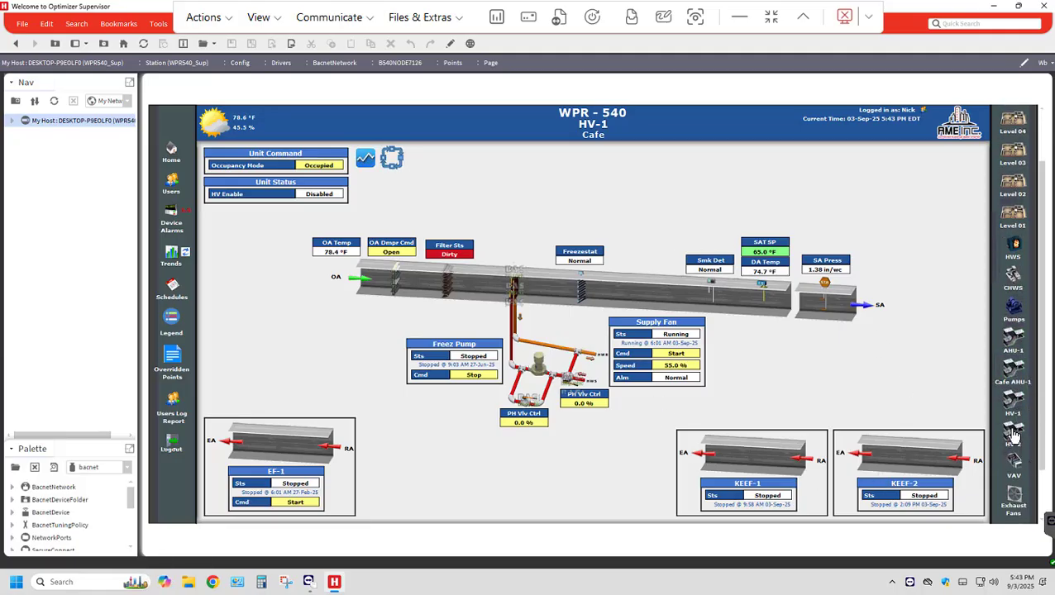
{"action": "left_click", "coordinate": [1014, 436]}
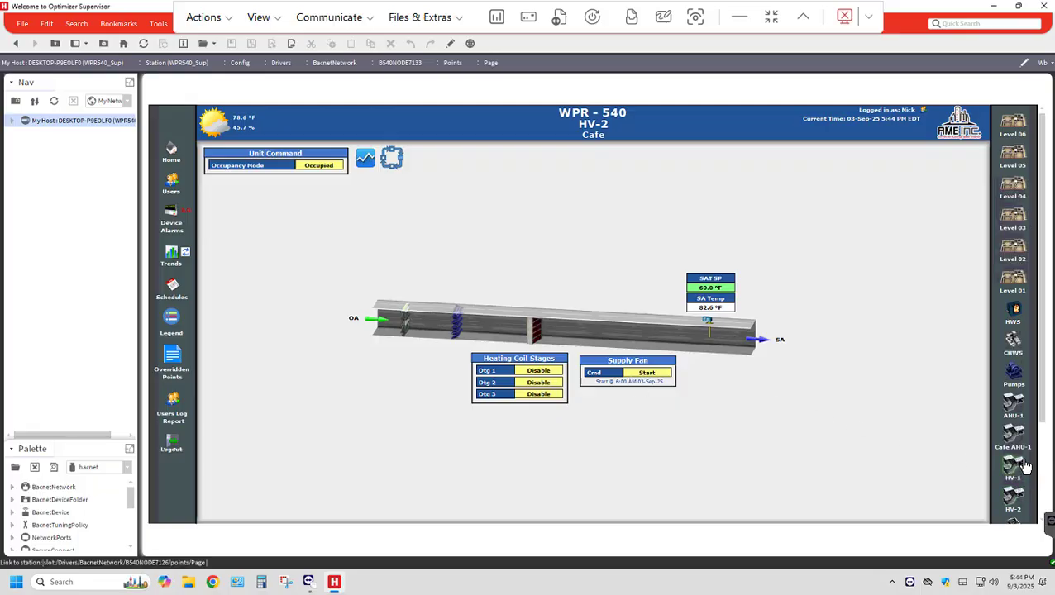
Step: View the Exhaust Fans page with EF-2, EF-4 and EF-6, and return to the HV-1 page
{"action": "scroll", "coordinate": [1013, 478], "scroll_direction": "down", "scroll_amount": 2}
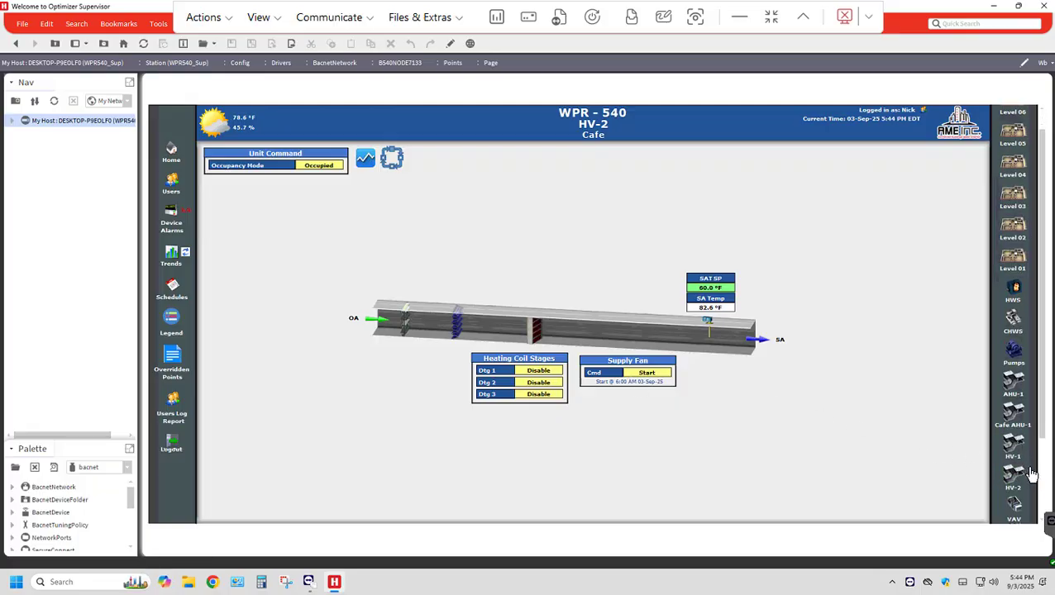
{"action": "scroll", "coordinate": [1018, 491], "scroll_direction": "down", "scroll_amount": 1}
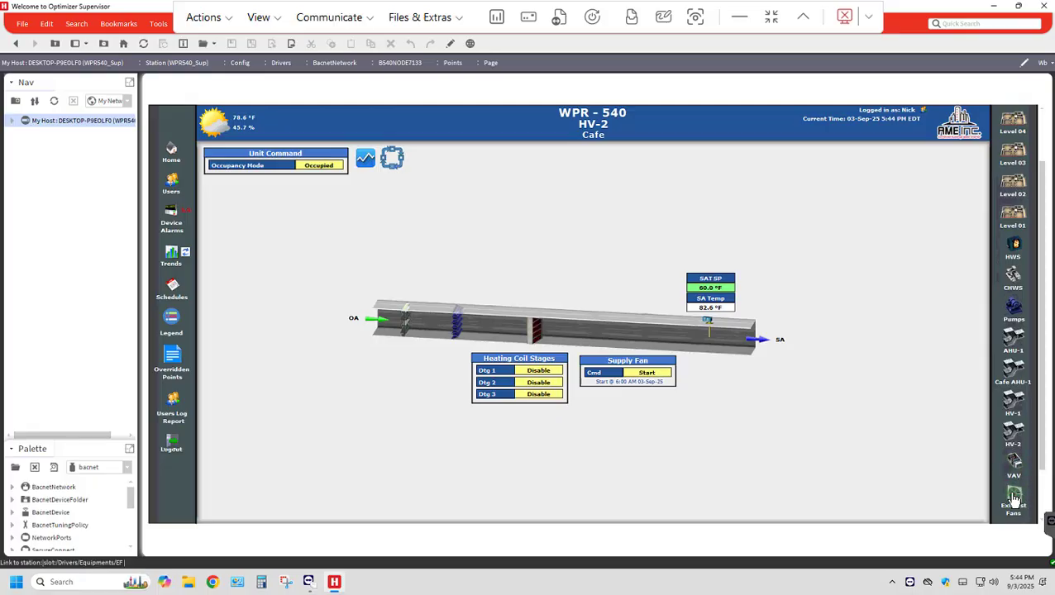
{"action": "left_click", "coordinate": [1010, 499]}
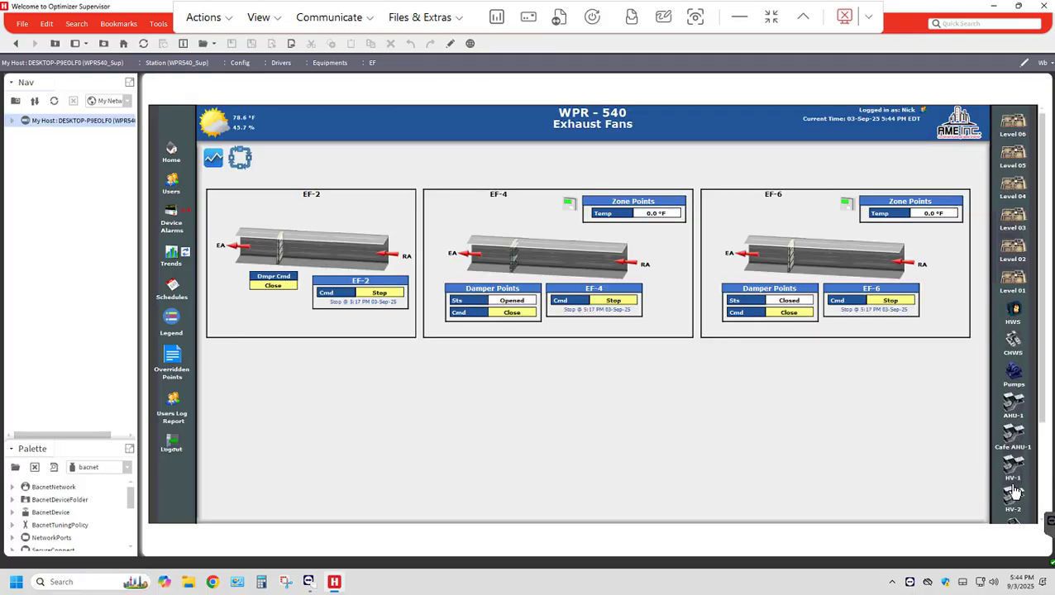
{"action": "scroll", "coordinate": [1021, 491], "scroll_direction": "down", "scroll_amount": 4}
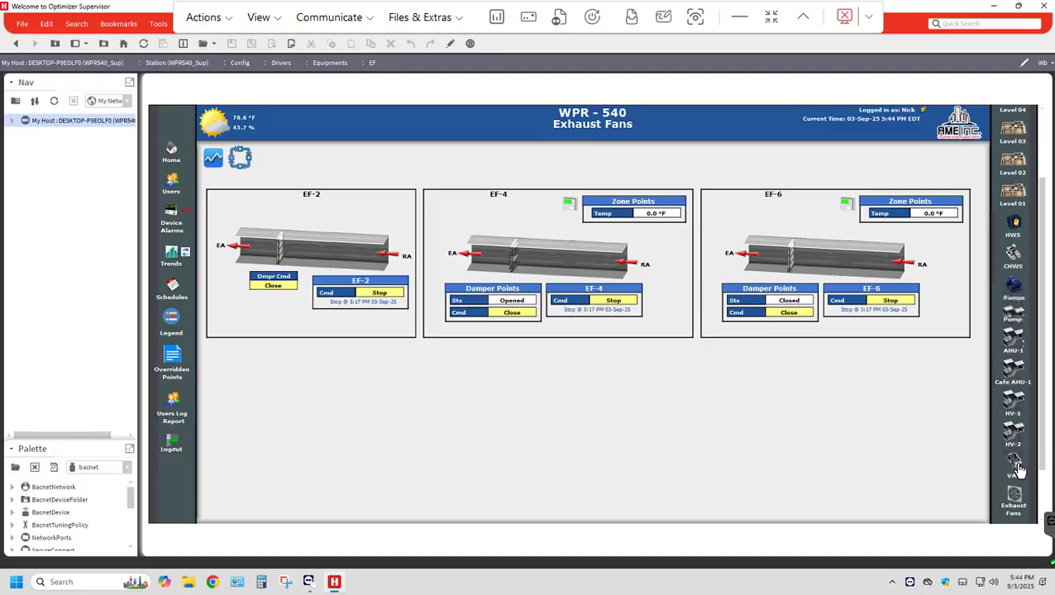
{"action": "scroll", "coordinate": [1016, 460], "scroll_direction": "up", "scroll_amount": 4}
{"action": "left_click", "coordinate": [1015, 461]}
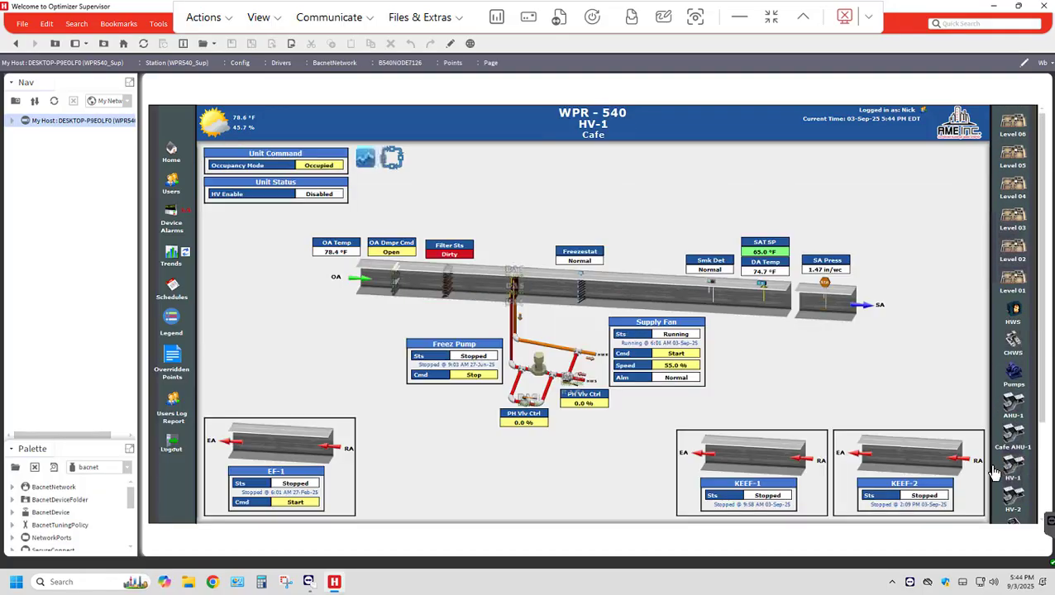
Step: Reopen the Exhaust Fans page from HV-1 and view the Miscellaneous System page
{"action": "scroll", "coordinate": [1004, 488], "scroll_direction": "down", "scroll_amount": 3}
{"action": "scroll", "coordinate": [1005, 490], "scroll_direction": "down", "scroll_amount": 2}
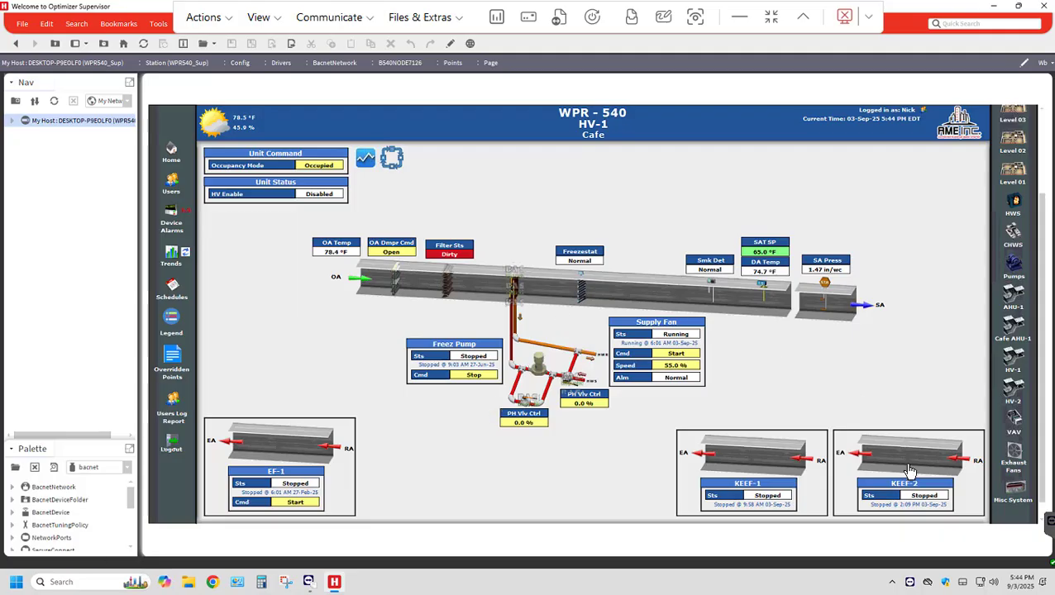
{"action": "left_click", "coordinate": [1015, 455]}
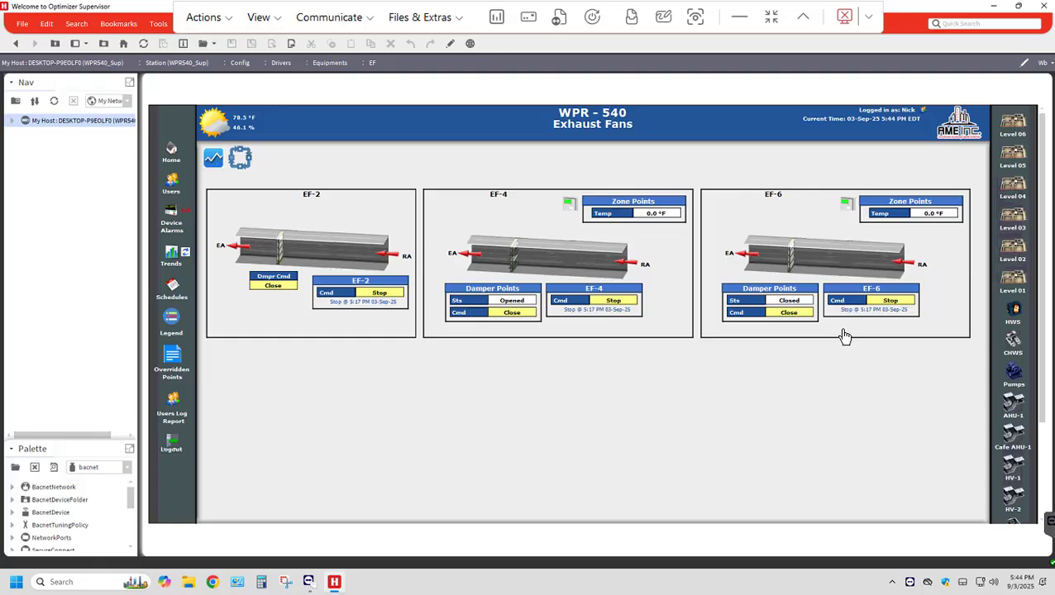
{"action": "scroll", "coordinate": [1015, 447], "scroll_direction": "down", "scroll_amount": 3}
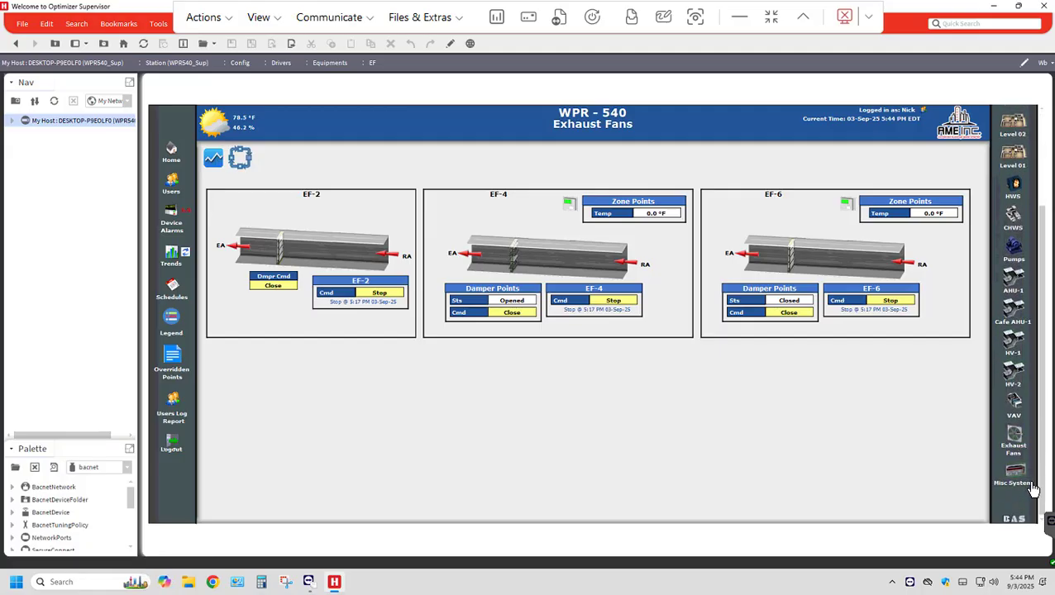
{"action": "left_click", "coordinate": [1016, 478]}
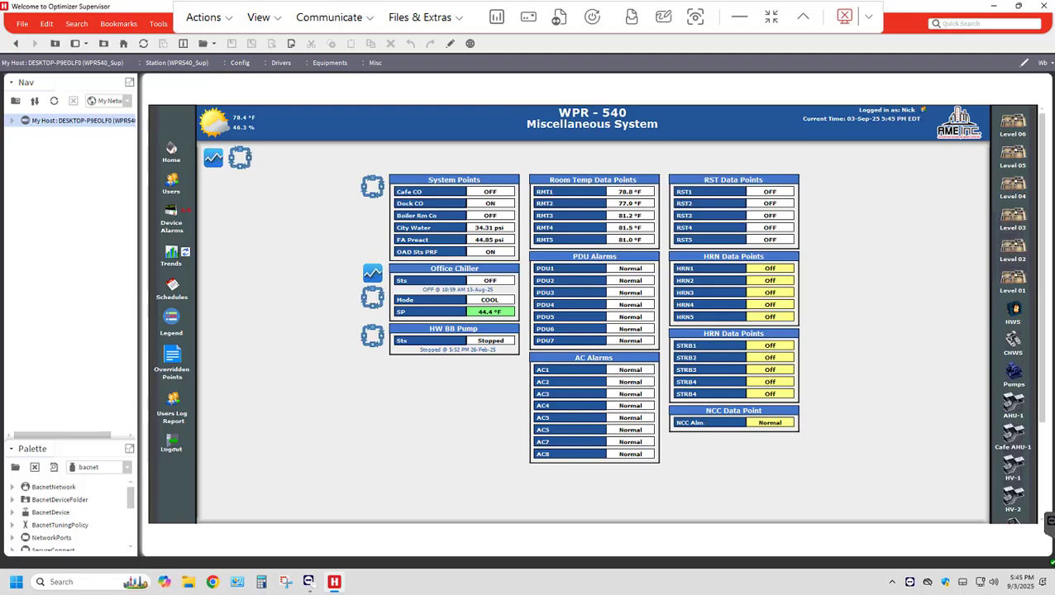
Step: Revisit the Chilled Water System's CH-1 & CH-2 and CH-3 pages, followed by AHU-1 and its AHU-1 Riser page
{"action": "left_click", "coordinate": [1006, 352]}
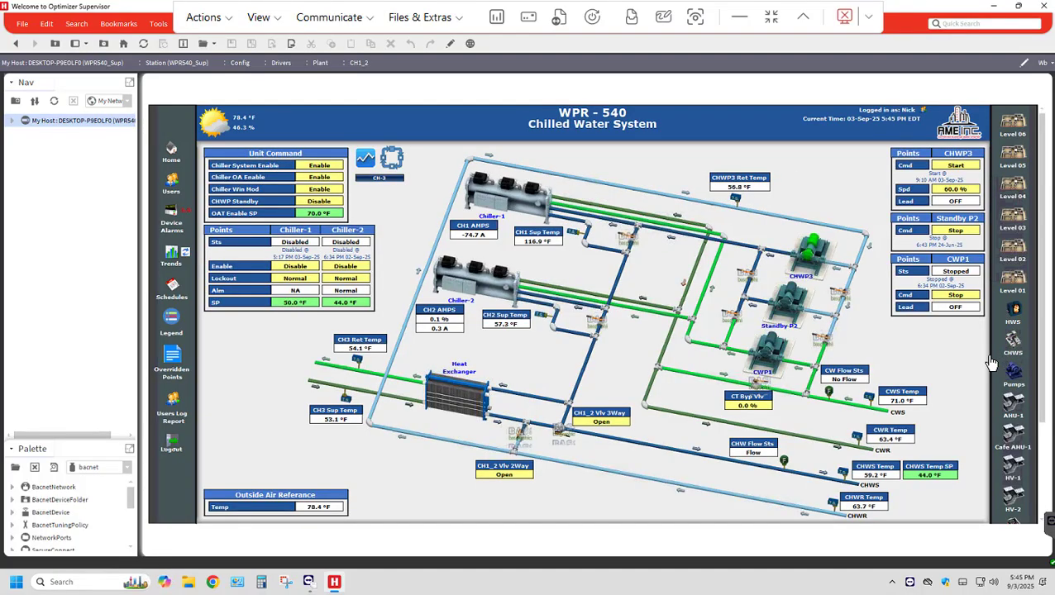
{"action": "left_click", "coordinate": [392, 184]}
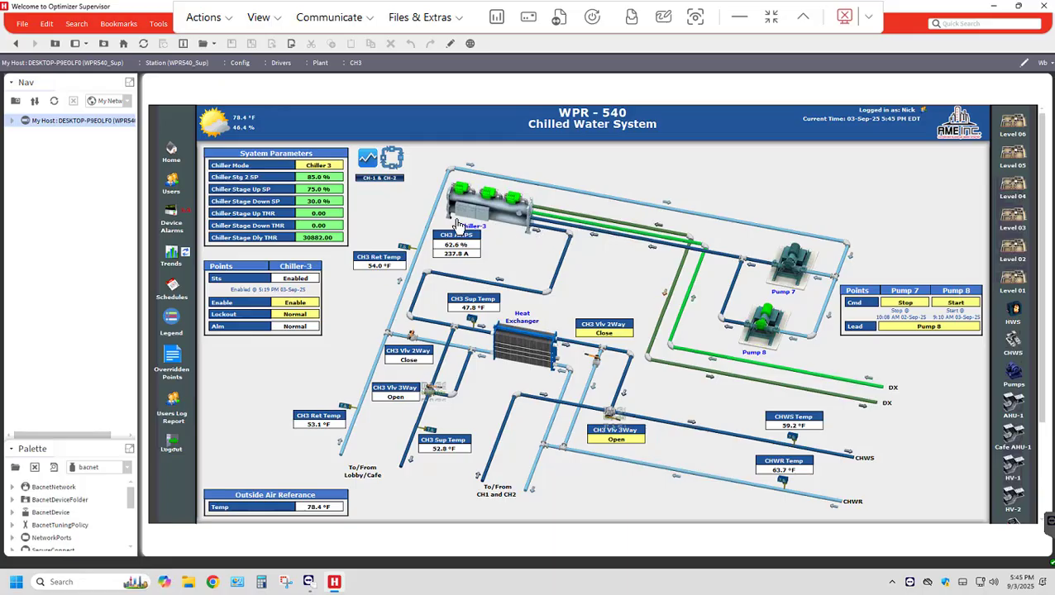
{"action": "left_click", "coordinate": [1015, 407]}
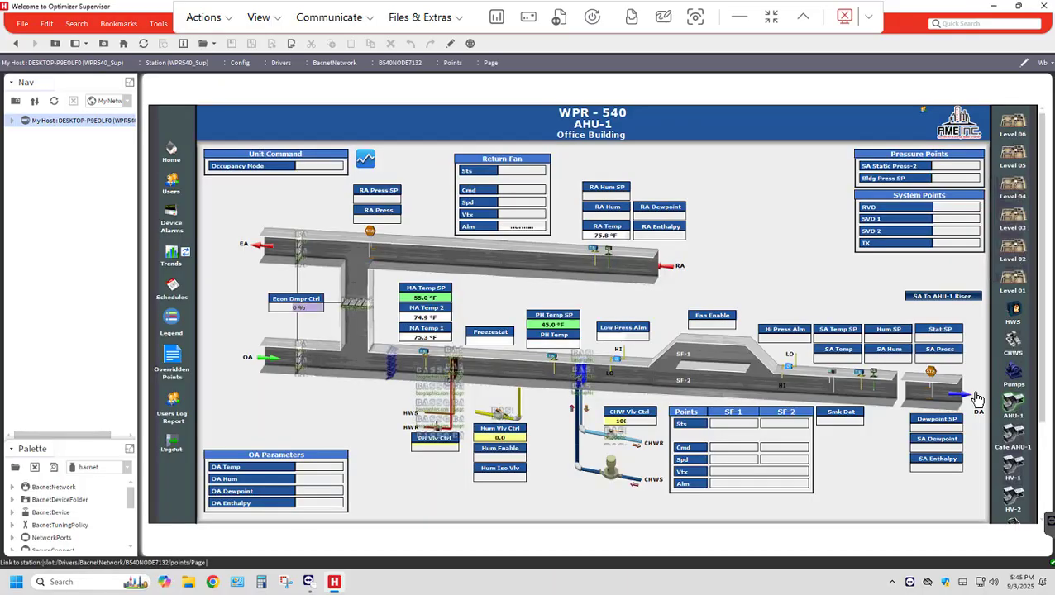
{"action": "left_click", "coordinate": [924, 299]}
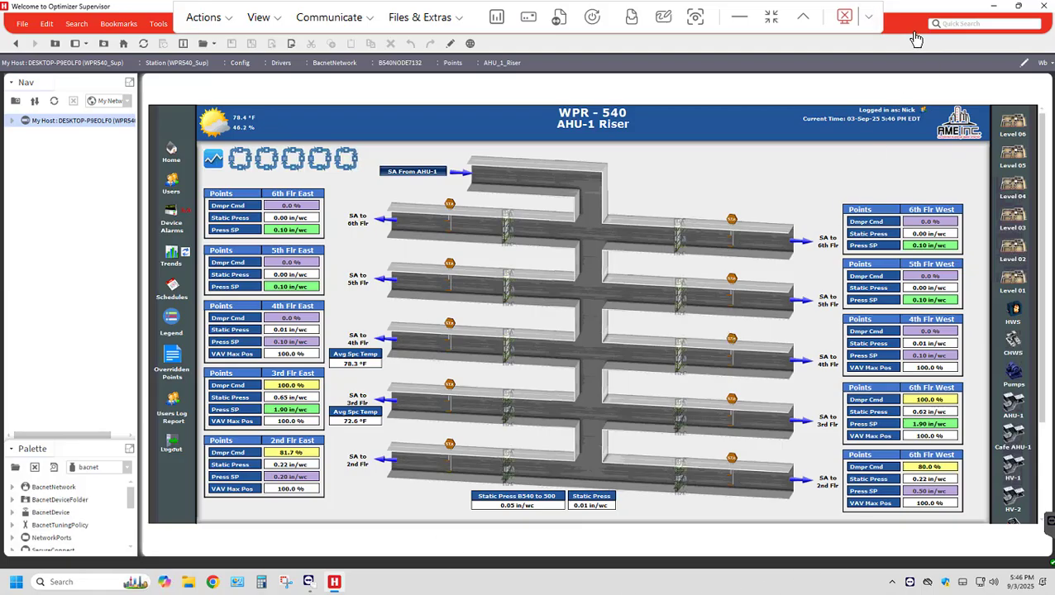
Step: Close Optimizer Supervisor on the remote computer, and end the remote session along with TeamViewer, leaving no note
{"action": "left_click", "coordinate": [1043, 6]}
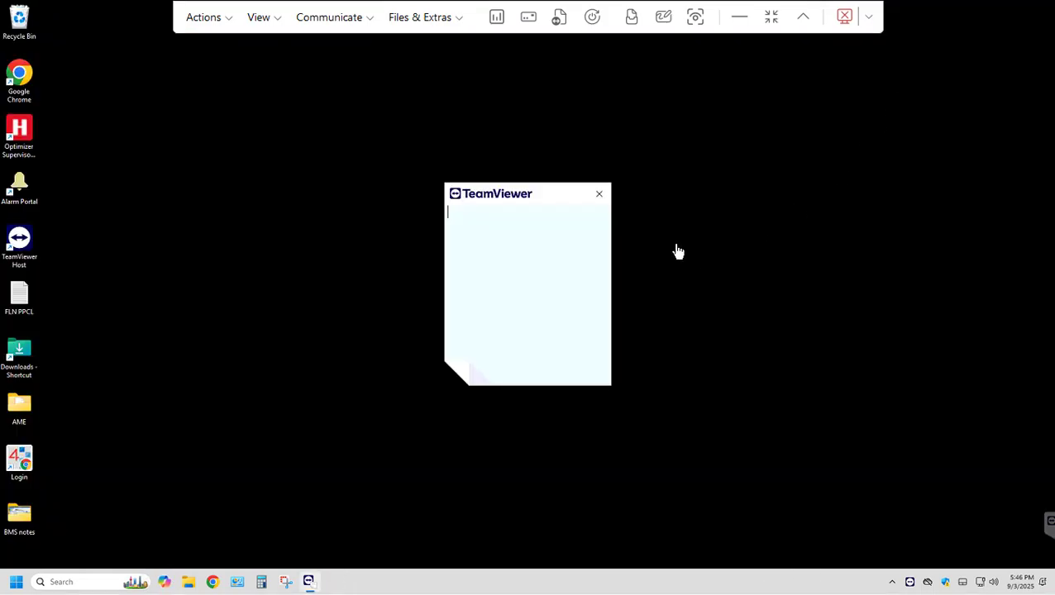
{"action": "left_click", "coordinate": [600, 199]}
{"action": "left_click", "coordinate": [844, 19]}
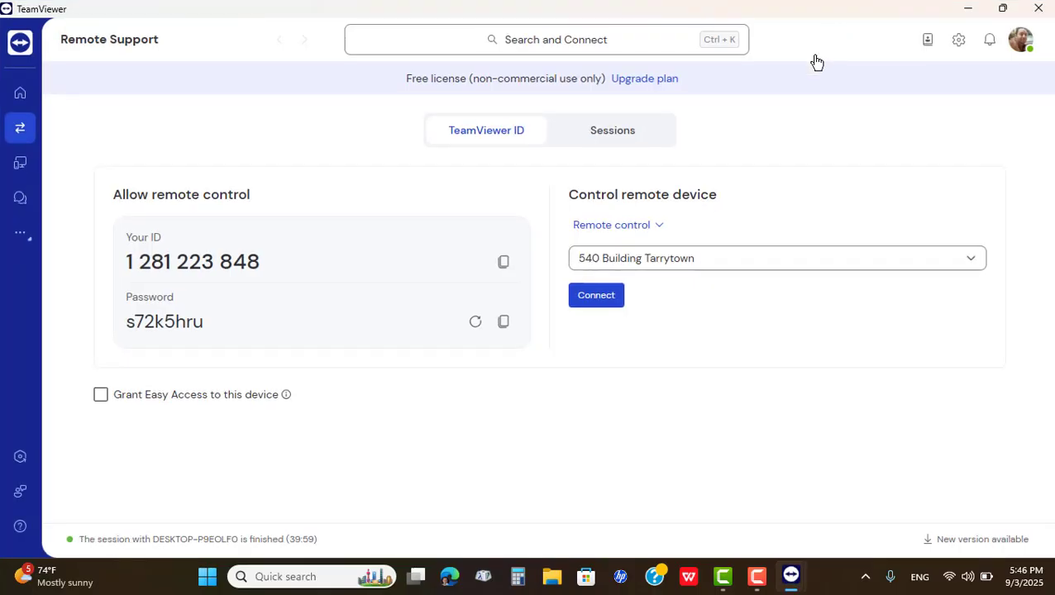
{"action": "left_click", "coordinate": [1038, 7]}
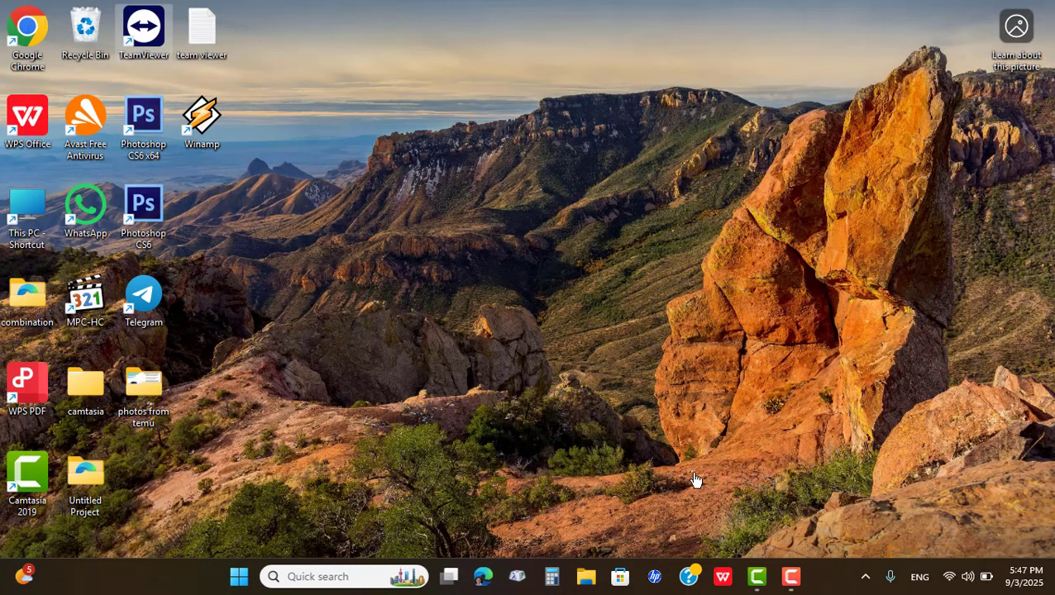